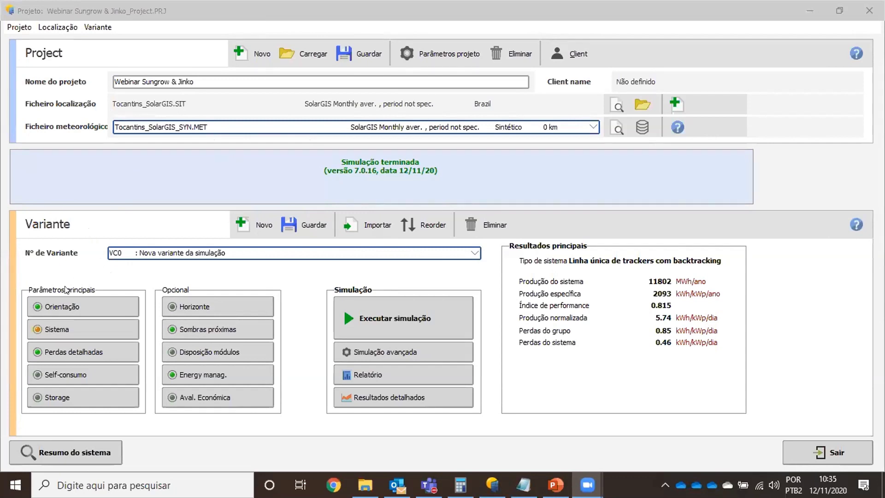
Step: Review variant VC0's system definition, including its module, inverter and string sizing, and accept it unchanged
{"action": "left_click", "coordinate": [67, 328]}
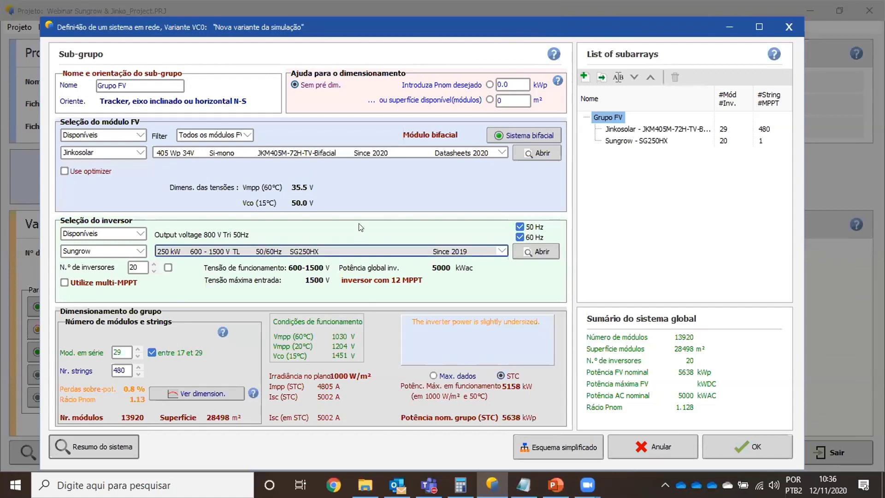
{"action": "left_click", "coordinate": [124, 348]}
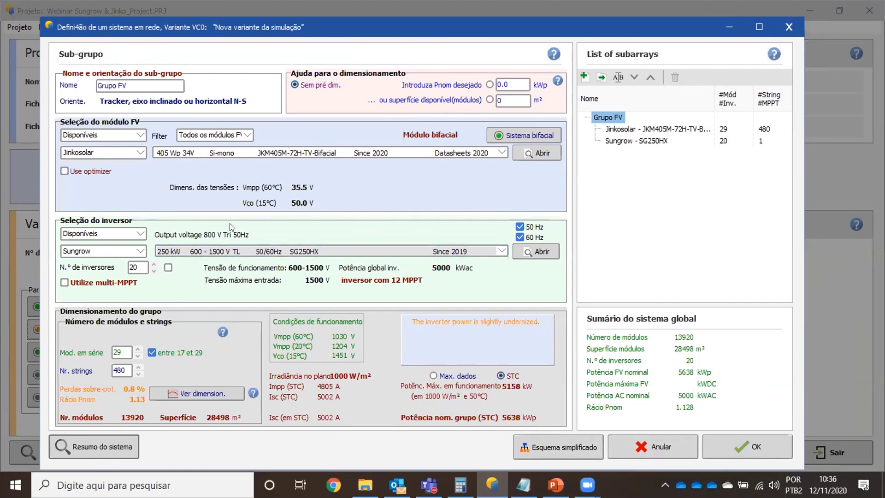
{"action": "left_click", "coordinate": [737, 445]}
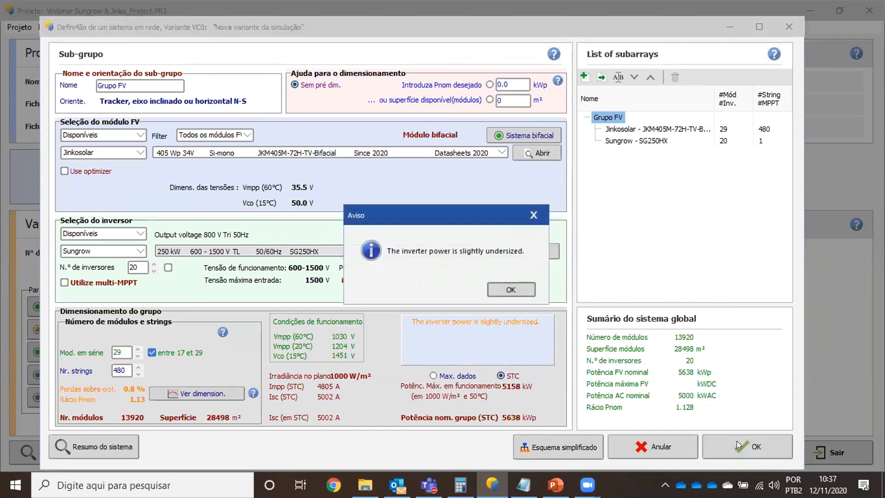
{"action": "left_click", "coordinate": [509, 289]}
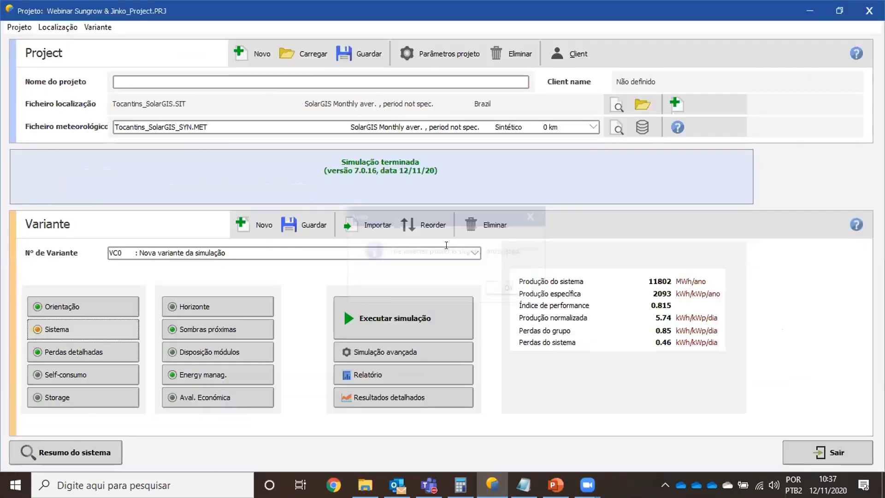
Step: Load variant VC1 and review its system definition, checking the modules in series and number of strings, and accept it
{"action": "left_click", "coordinate": [457, 253]}
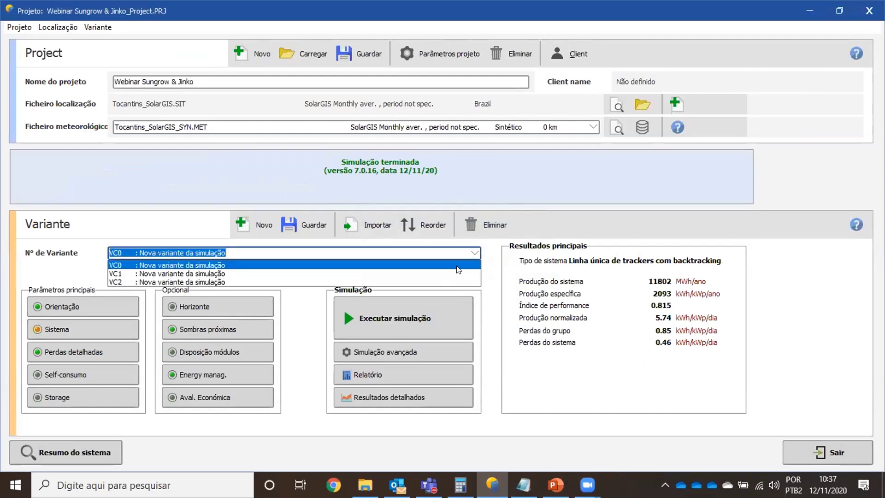
{"action": "left_click", "coordinate": [453, 274]}
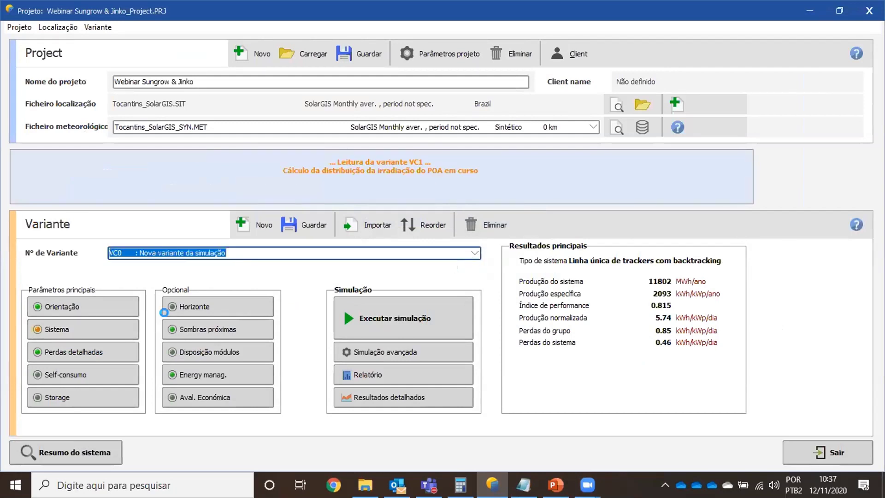
{"action": "left_click", "coordinate": [64, 329]}
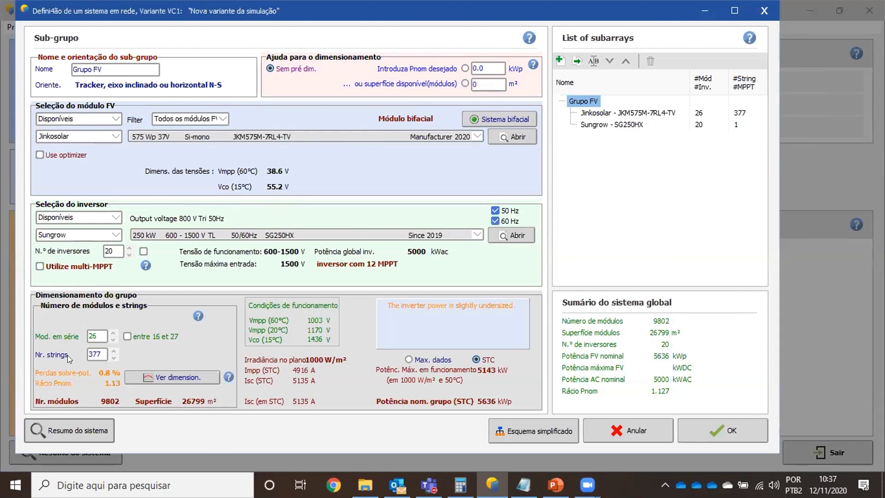
{"action": "left_click", "coordinate": [92, 336]}
{"action": "left_click", "coordinate": [101, 353]}
{"action": "key", "text": "Tab"}
{"action": "left_click", "coordinate": [711, 430]}
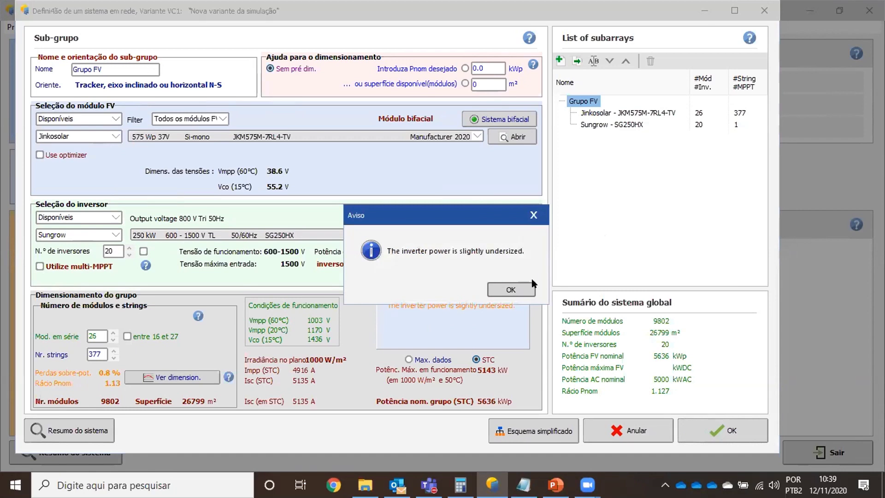
{"action": "left_click", "coordinate": [504, 292]}
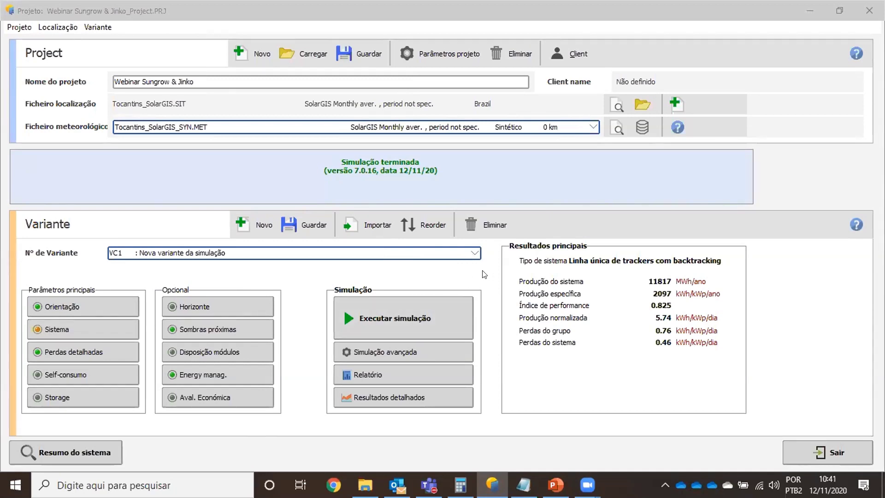
Step: Load variant VC0 and return to VC1 to compare their main simulation results
{"action": "left_click", "coordinate": [472, 256]}
{"action": "key", "text": "Up"}
{"action": "key", "text": "Return"}
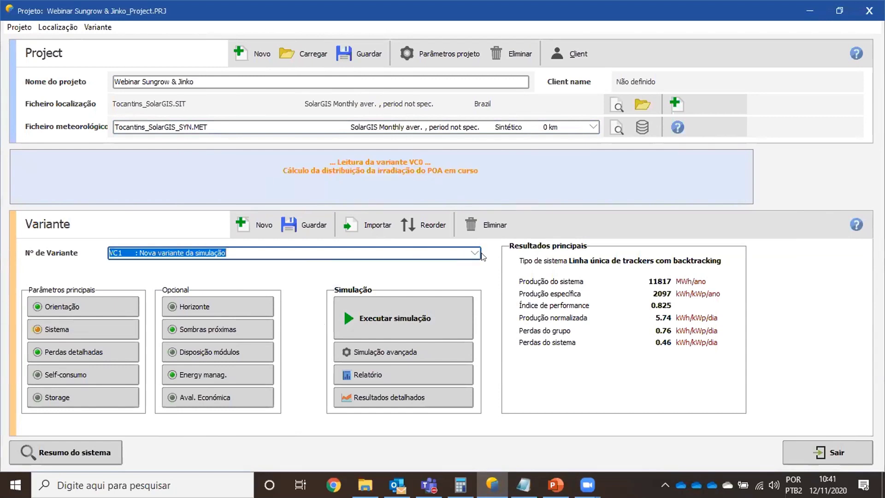
{"action": "left_click", "coordinate": [472, 257]}
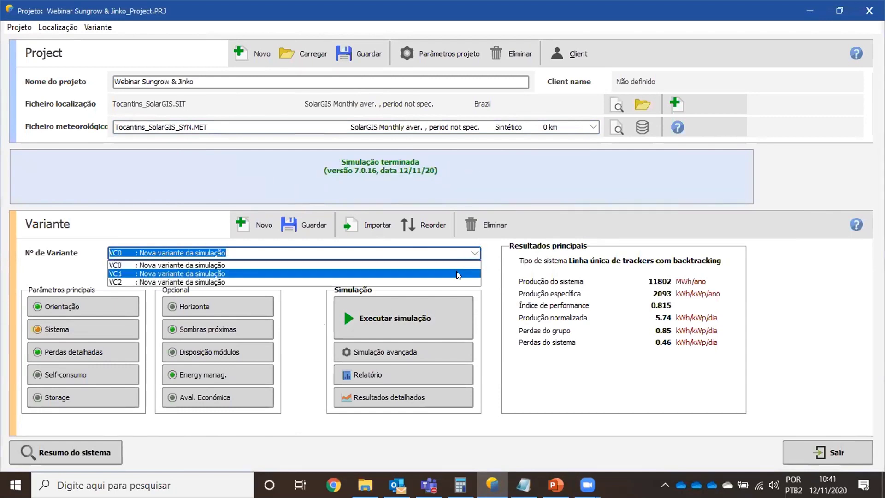
{"action": "left_click", "coordinate": [454, 270]}
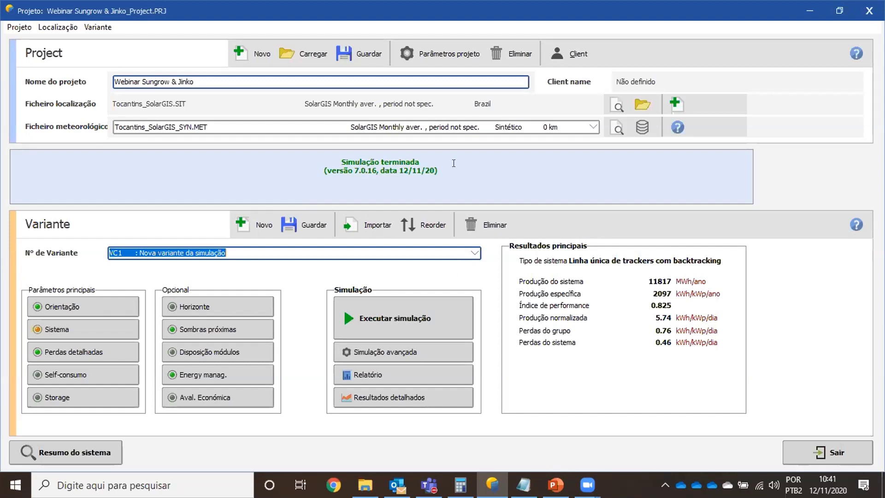
Step: Load variant VC0 and check its nominal PV power in the system definition, accepting it unchanged
{"action": "left_click", "coordinate": [473, 256]}
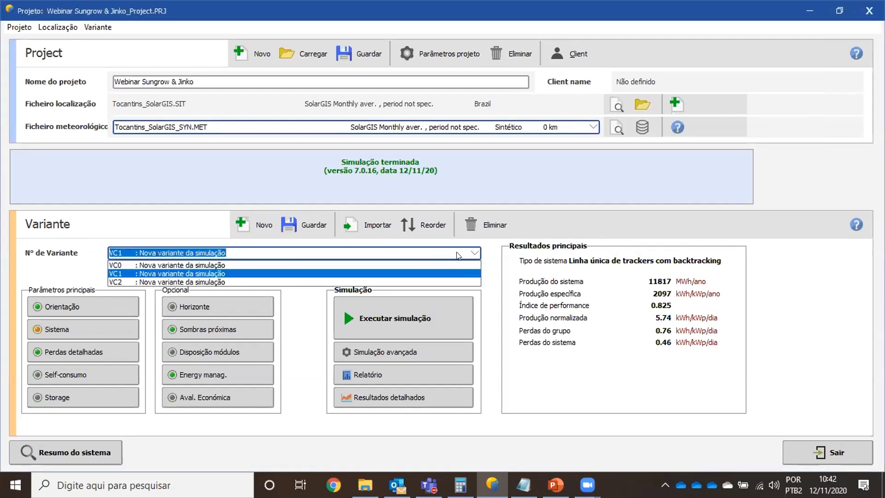
{"action": "left_click", "coordinate": [442, 264]}
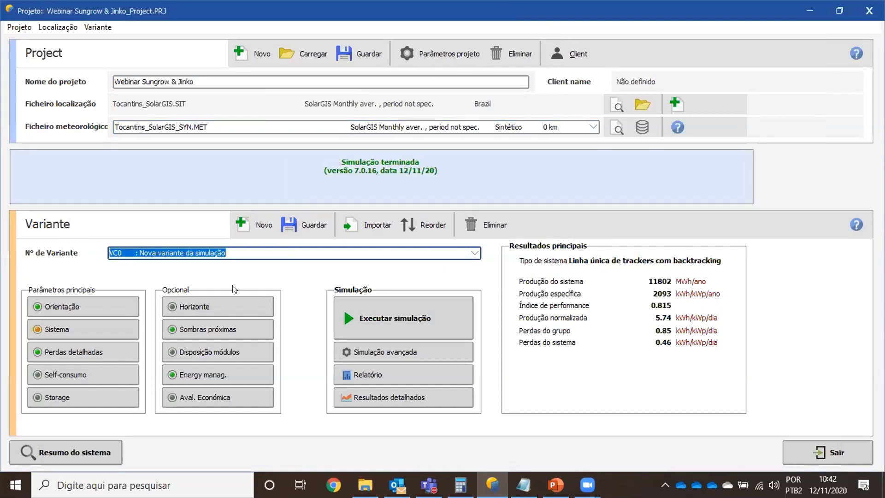
{"action": "left_click", "coordinate": [52, 325]}
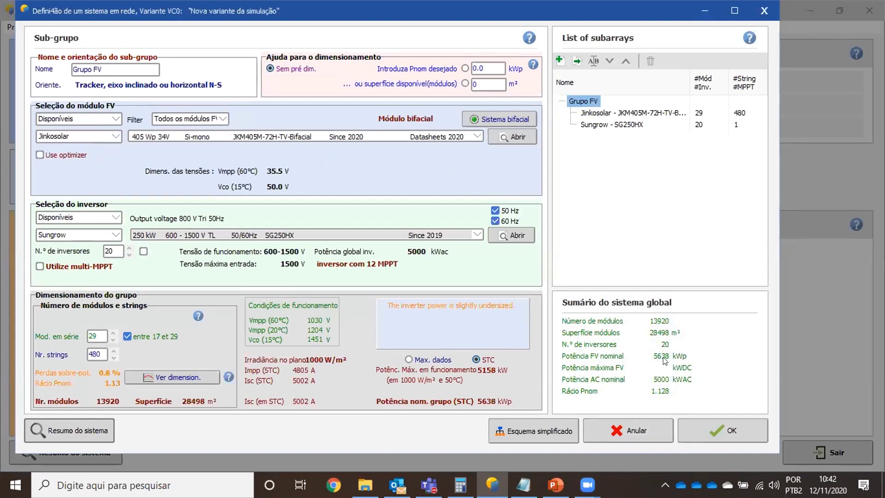
{"action": "left_click", "coordinate": [718, 427]}
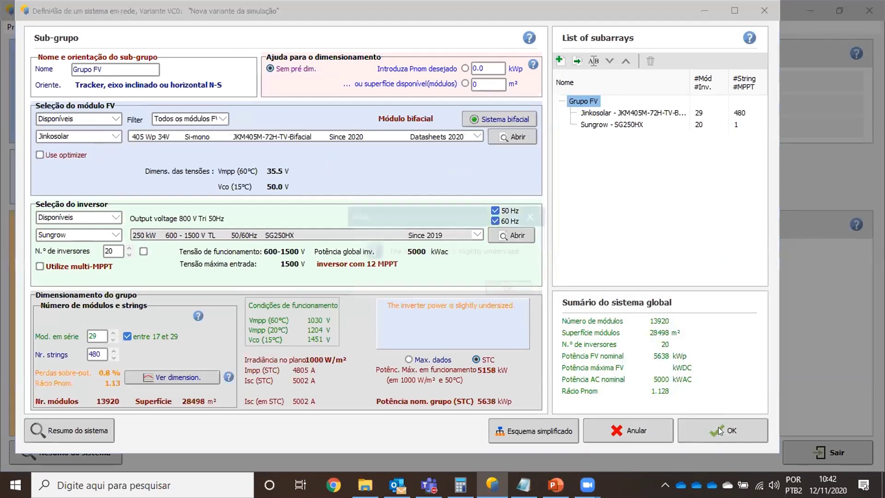
{"action": "key", "text": "Return"}
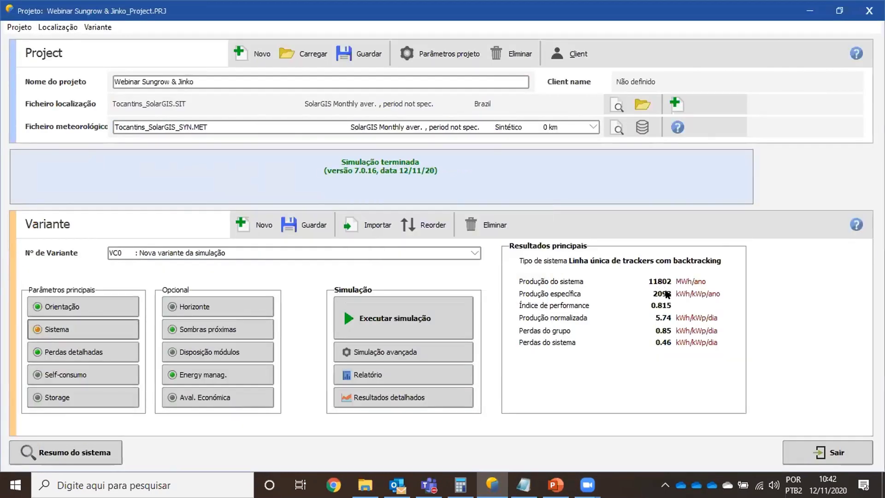
Step: Load variant VC1 and check its nominal PV power in the system definition, accepting it unchanged
{"action": "left_click", "coordinate": [472, 254]}
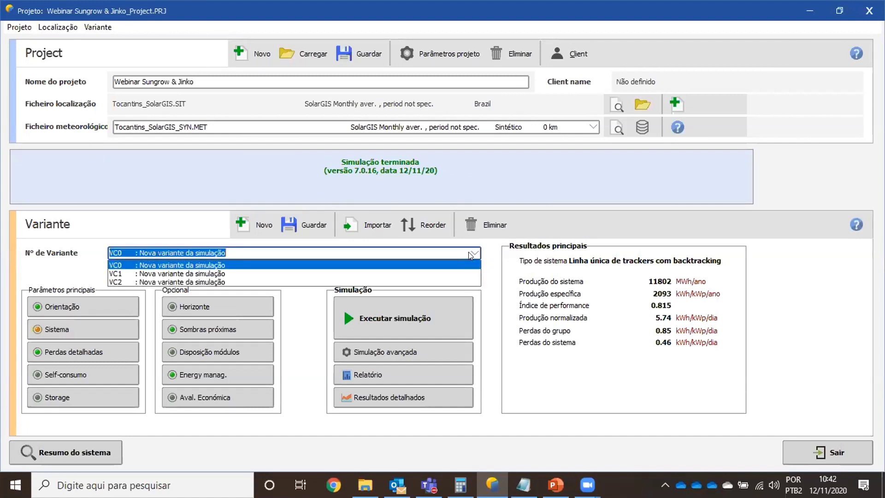
{"action": "left_click", "coordinate": [437, 274]}
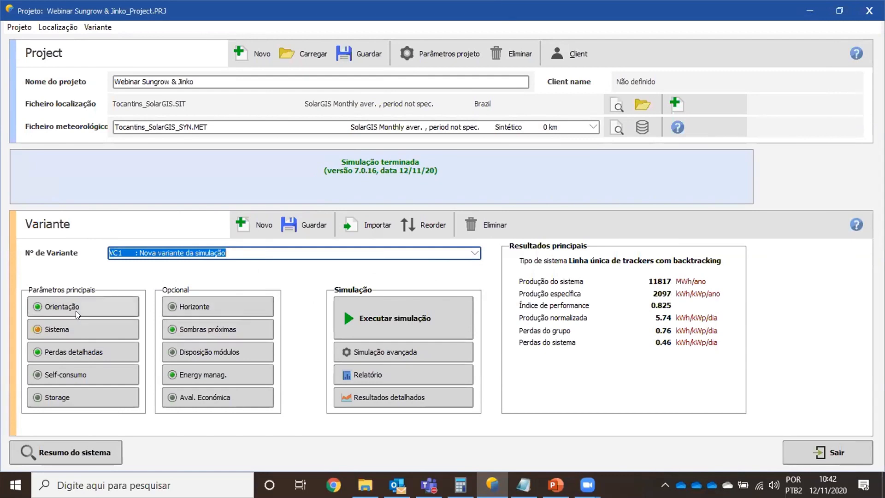
{"action": "left_click", "coordinate": [67, 324]}
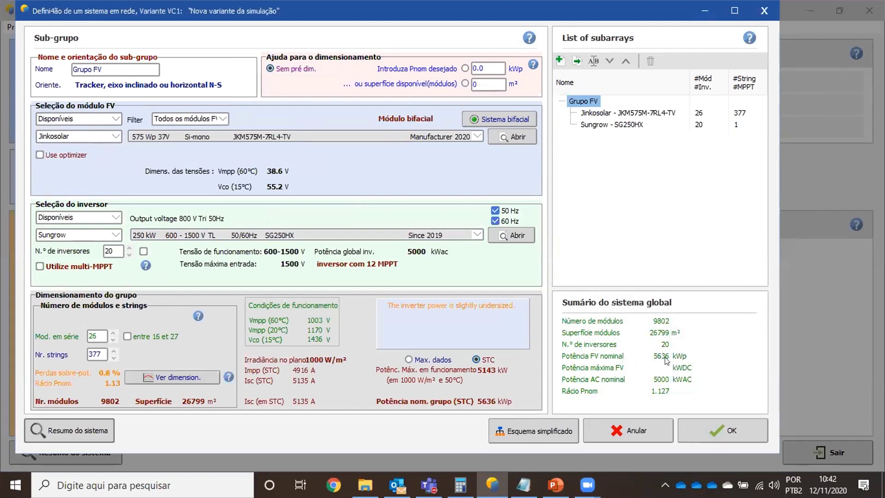
{"action": "left_click", "coordinate": [715, 433]}
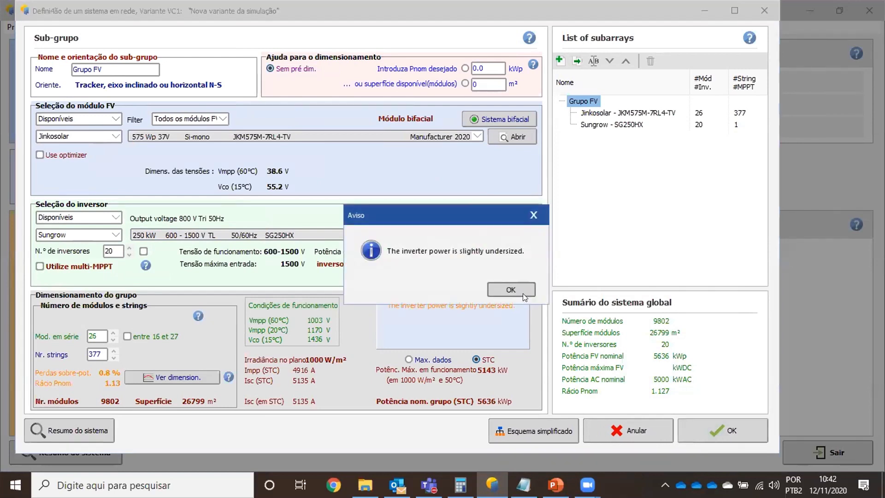
{"action": "left_click", "coordinate": [513, 290]}
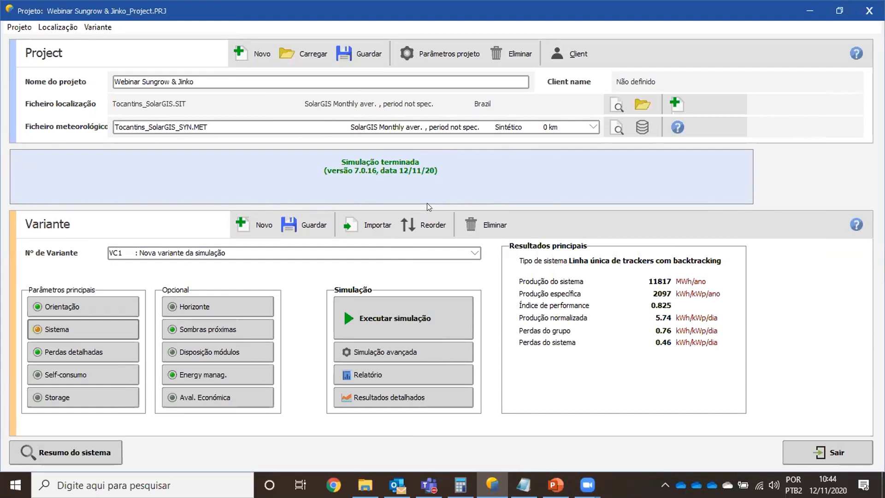
Step: Create a new simulation variant and review the project's design conditions for the lower voltage-limit temperature and overload loss limit, accepting them
{"action": "left_click", "coordinate": [242, 222]}
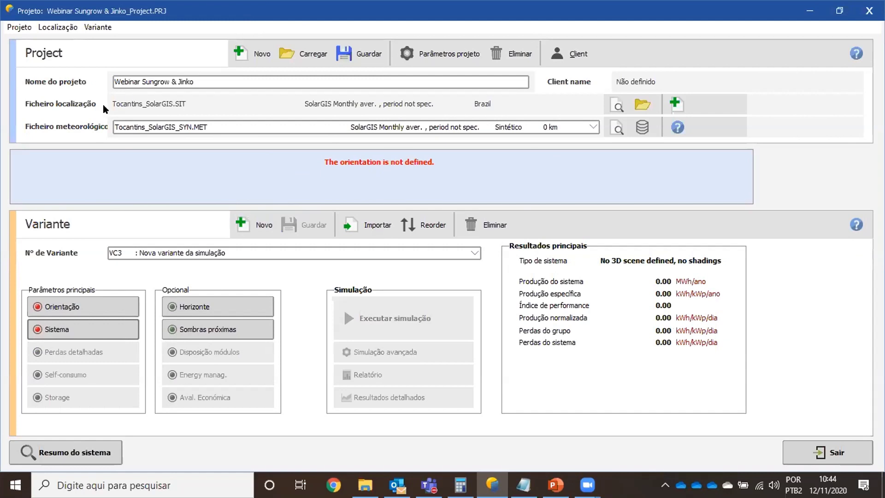
{"action": "left_click", "coordinate": [436, 54]}
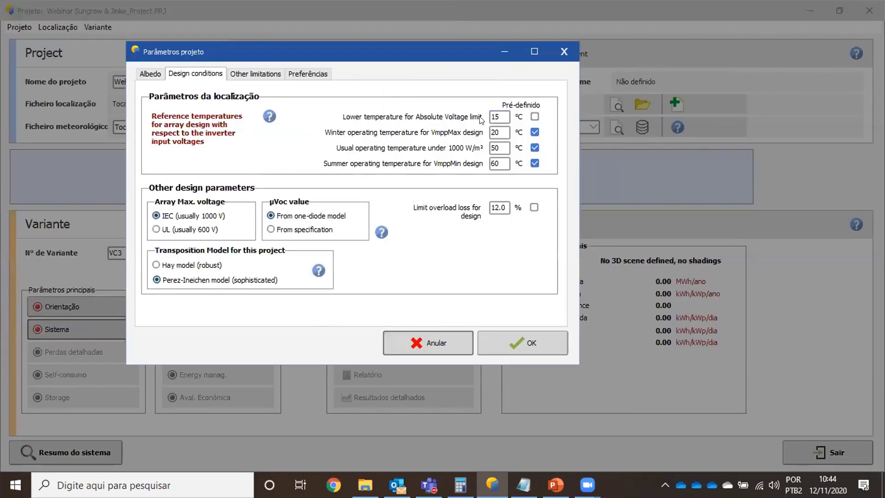
{"action": "left_click", "coordinate": [496, 116]}
{"action": "left_click", "coordinate": [491, 206]}
{"action": "left_click_drag", "start_coordinate": [345, 54], "coordinate": [451, 95]}
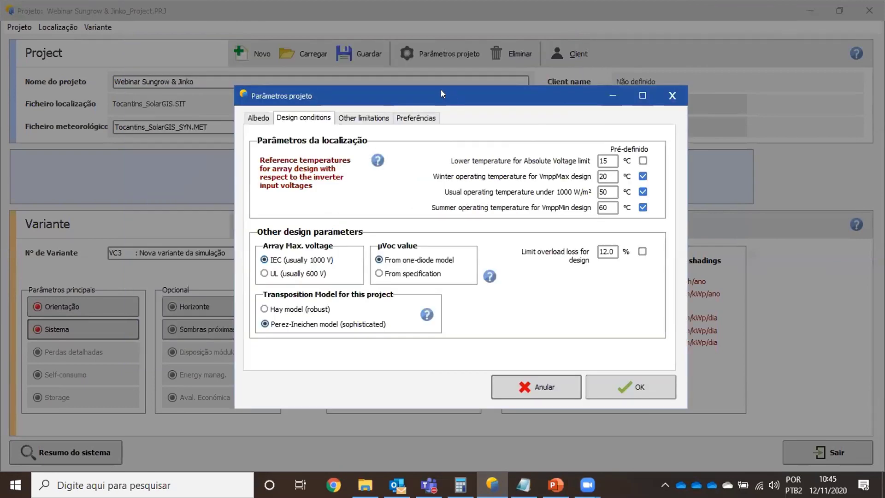
{"action": "left_click", "coordinate": [616, 386]}
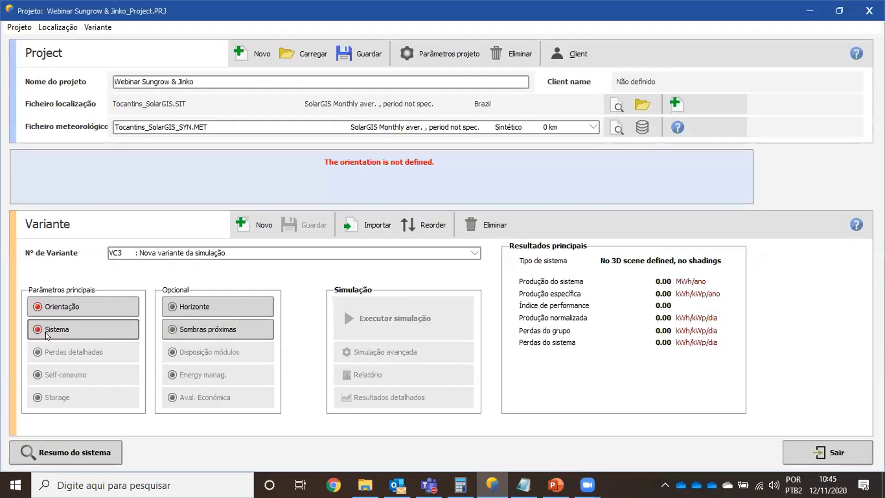
Step: Set the new variant's orientation to "Tracker, eixo inclinado ou horizontal N-S" with an axis tilt of 0°
{"action": "left_click", "coordinate": [64, 306]}
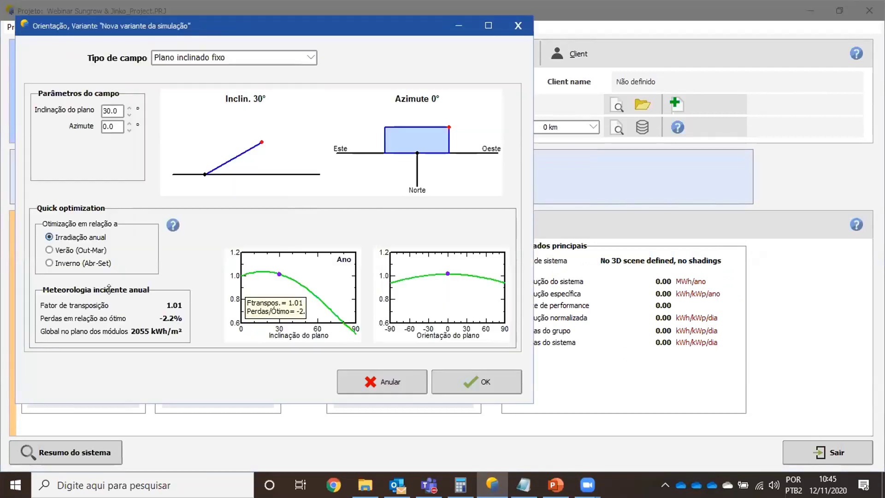
{"action": "left_click_drag", "start_coordinate": [104, 26], "coordinate": [239, 72]}
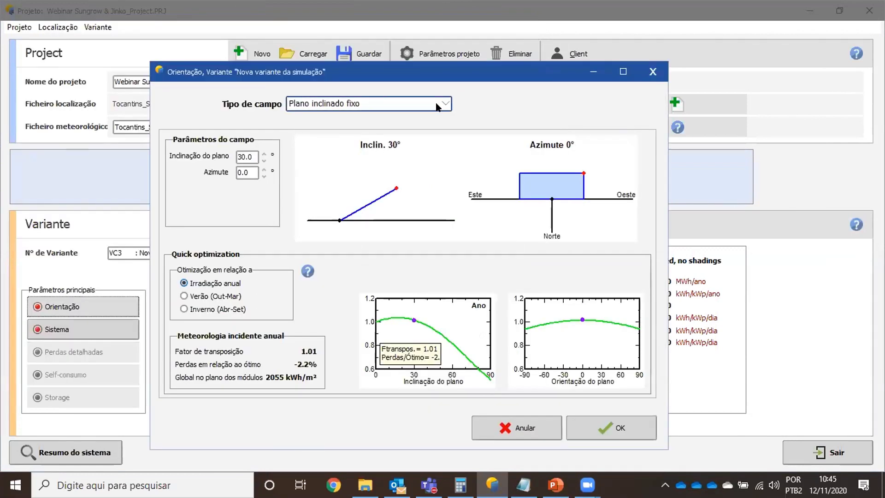
{"action": "left_click", "coordinate": [444, 104]}
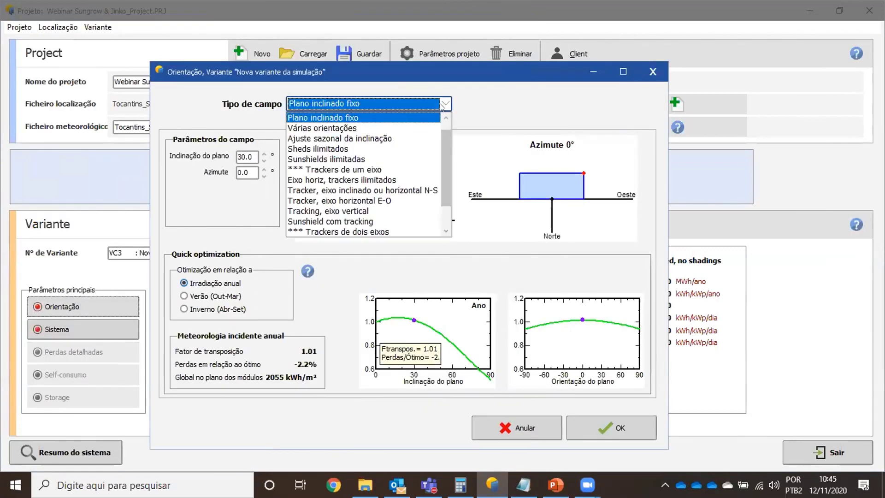
{"action": "left_click", "coordinate": [342, 190]}
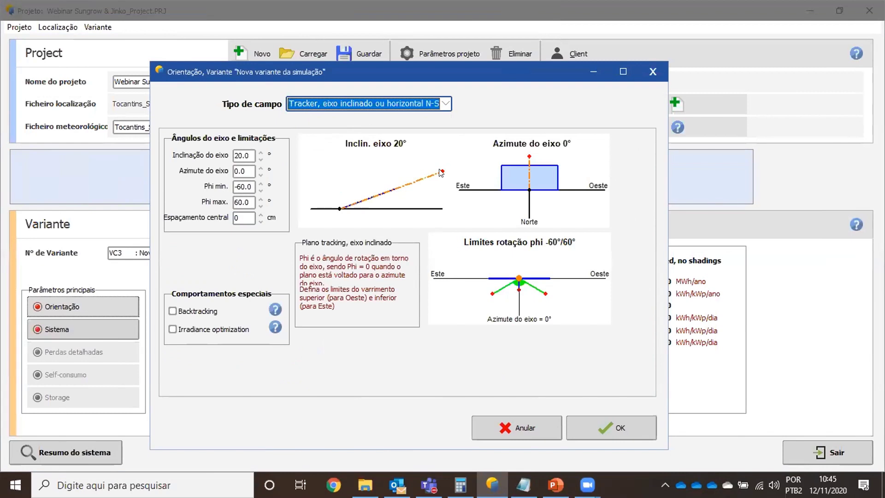
{"action": "scroll", "coordinate": [440, 200], "scroll_direction": "up", "scroll_amount": 1}
{"action": "left_click_drag", "start_coordinate": [438, 200], "coordinate": [445, 216]}
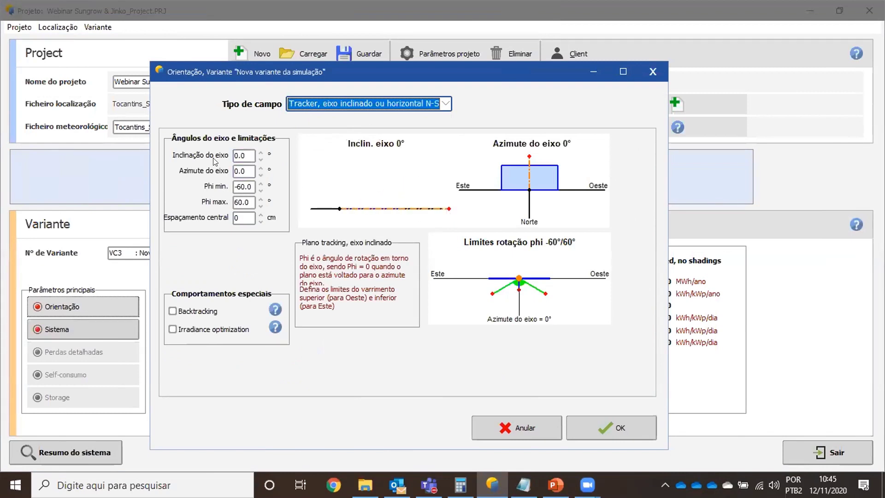
Step: Check the tracker's axis angle limits, enable backtracking and accept the orientation
{"action": "left_click", "coordinate": [234, 184]}
{"action": "key", "text": "Tab"}
{"action": "key", "text": "Tab"}
{"action": "key", "text": "Tab"}
{"action": "left_click", "coordinate": [172, 311]}
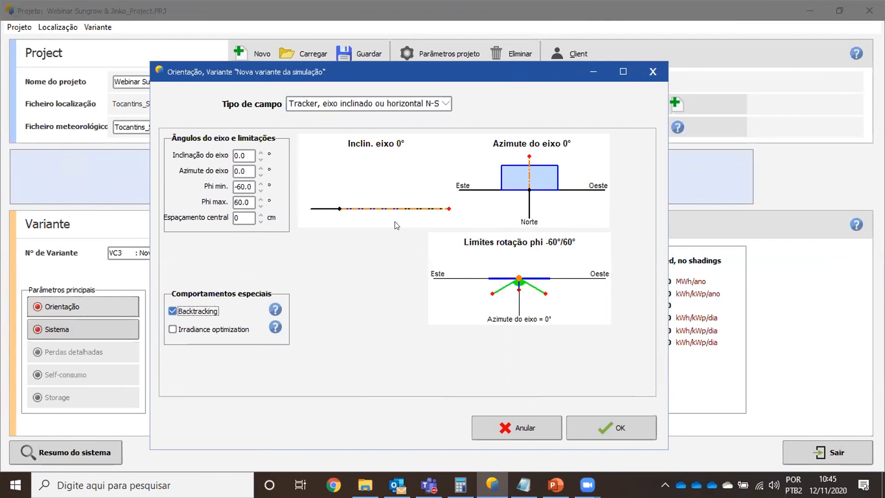
{"action": "left_click", "coordinate": [603, 428]}
Step: Open the variant's system definition and choose the Jinkosolar JKM575M-7RL4-TV 575 Wp bifacial module for the subarray
{"action": "left_click", "coordinate": [58, 327]}
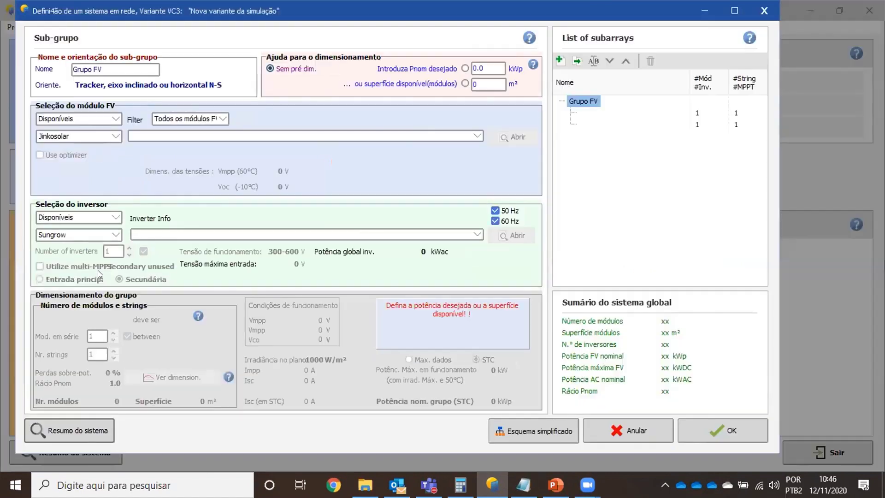
{"action": "left_click", "coordinate": [156, 138]}
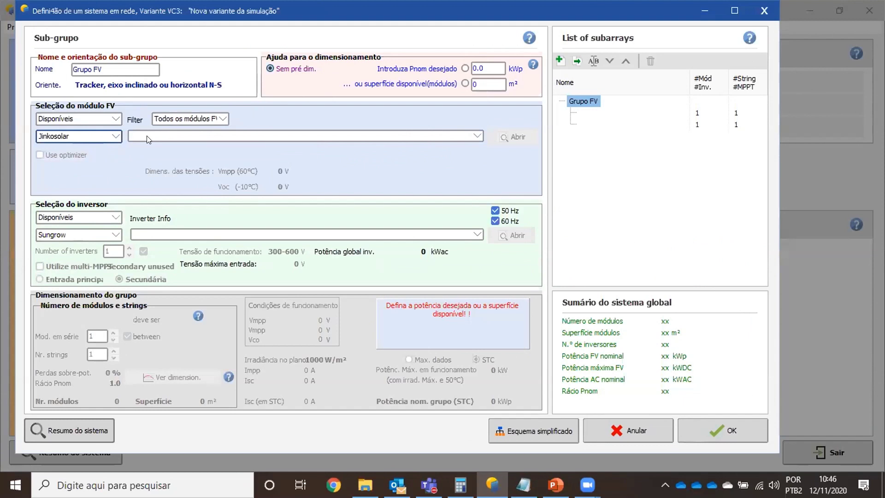
{"action": "scroll", "coordinate": [197, 180], "scroll_direction": "down", "scroll_amount": 1}
{"action": "scroll", "coordinate": [197, 179], "scroll_direction": "down", "scroll_amount": 12}
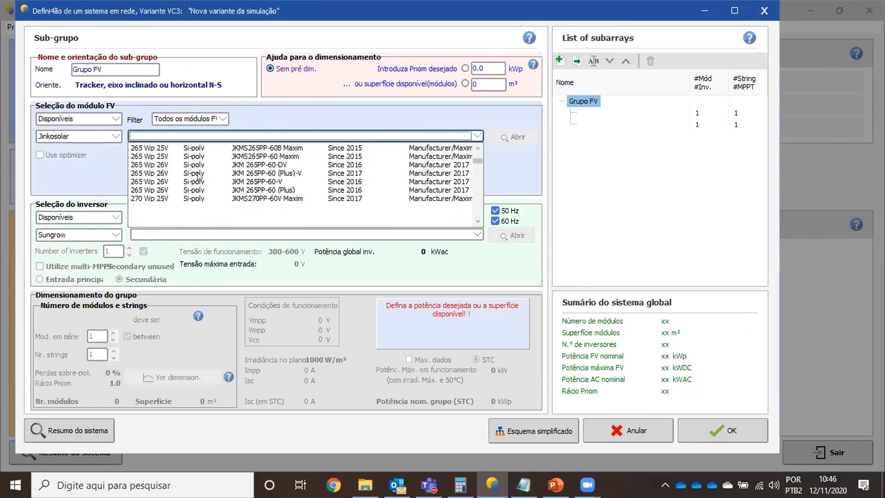
{"action": "scroll", "coordinate": [201, 184], "scroll_direction": "down", "scroll_amount": 12}
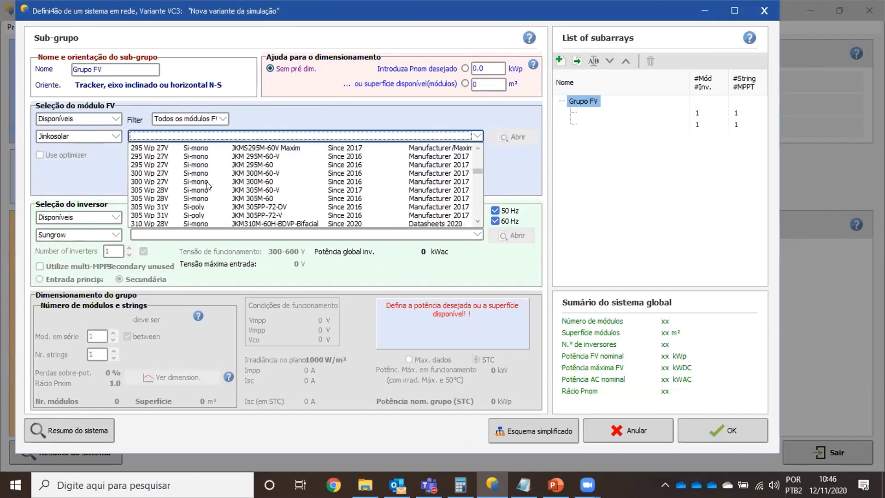
{"action": "scroll", "coordinate": [210, 178], "scroll_direction": "down", "scroll_amount": 10}
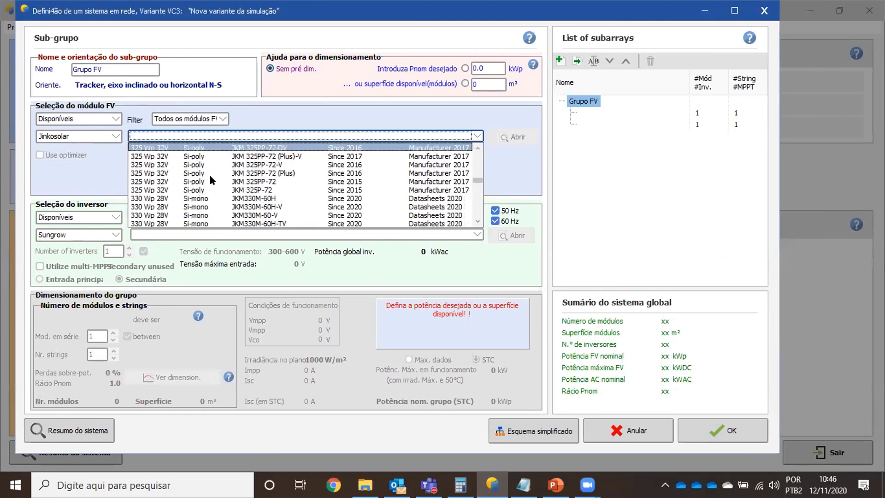
{"action": "scroll", "coordinate": [201, 173], "scroll_direction": "down", "scroll_amount": 12}
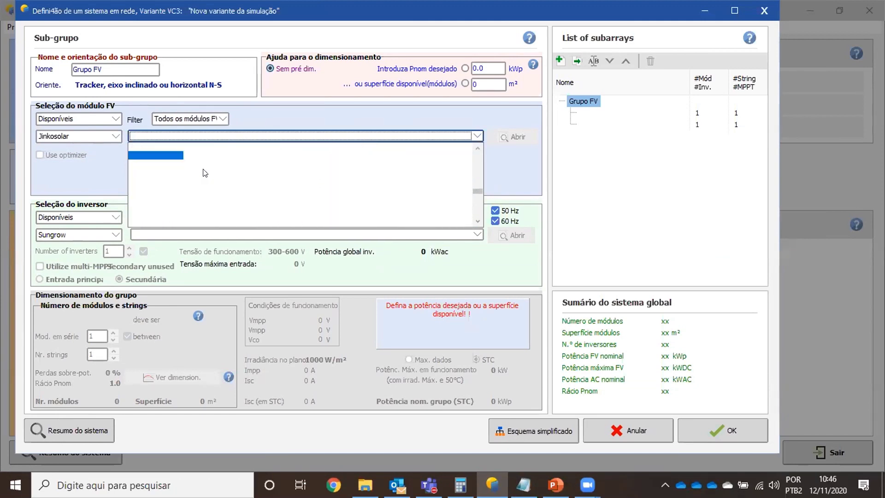
{"action": "scroll", "coordinate": [199, 165], "scroll_direction": "down", "scroll_amount": 10}
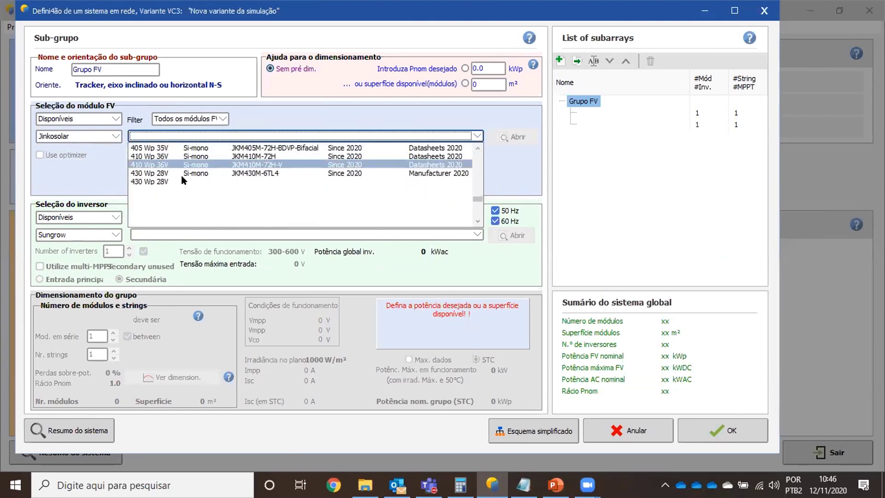
{"action": "scroll", "coordinate": [170, 175], "scroll_direction": "down", "scroll_amount": 8}
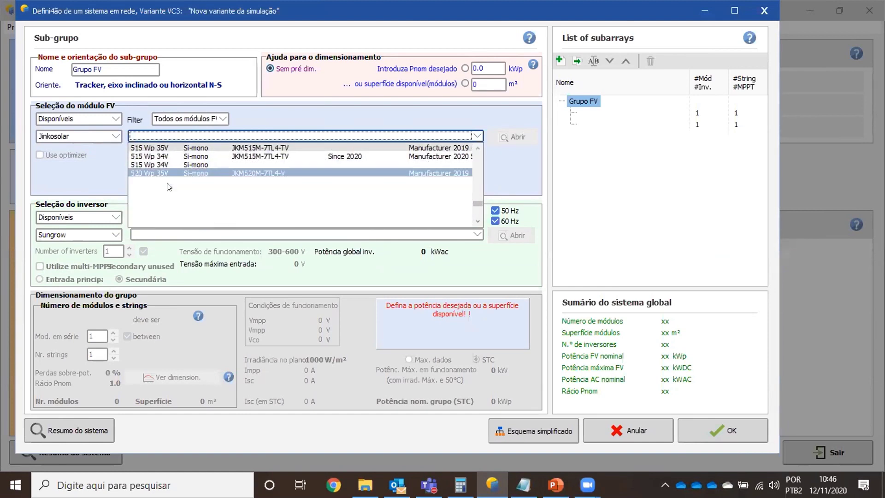
{"action": "scroll", "coordinate": [147, 193], "scroll_direction": "down", "scroll_amount": 8}
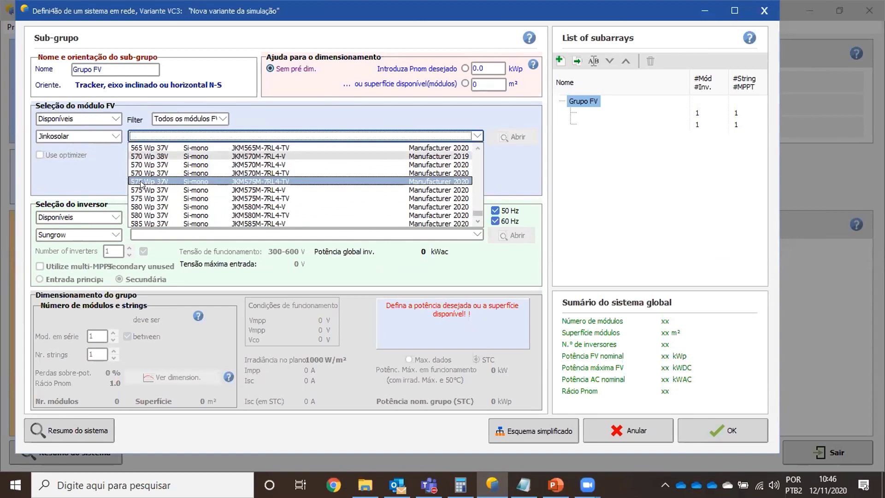
{"action": "left_click", "coordinate": [142, 181]}
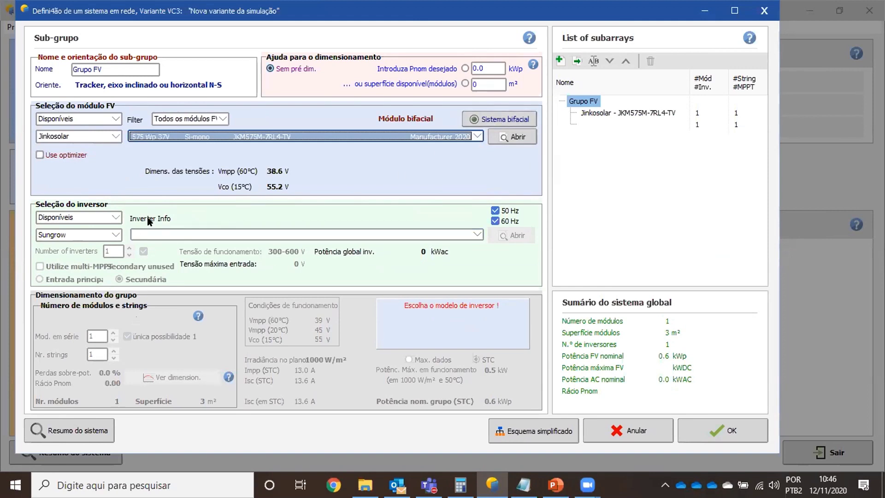
Step: Choose the 250 kW Sungrow SG250HX inverter without Potnom or 40A variant and disable its multi-MPPT use
{"action": "left_click", "coordinate": [150, 234]}
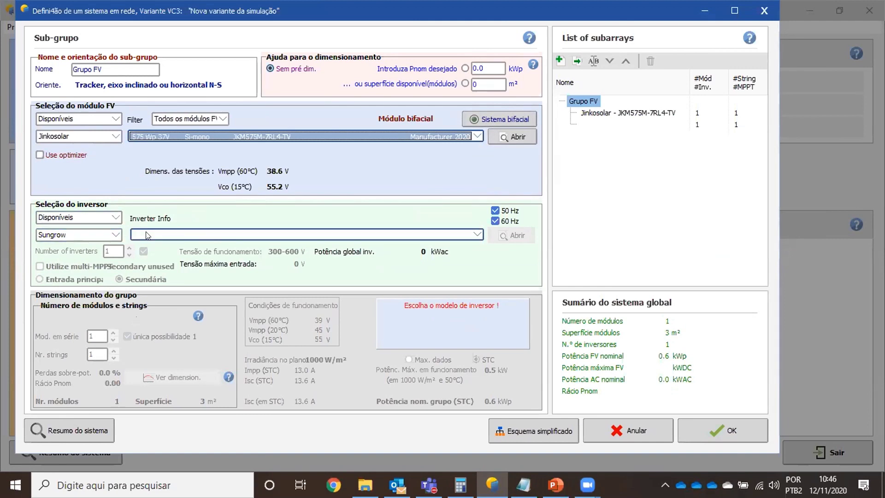
{"action": "scroll", "coordinate": [199, 276], "scroll_direction": "down", "scroll_amount": 2}
{"action": "scroll", "coordinate": [198, 275], "scroll_direction": "down", "scroll_amount": 5}
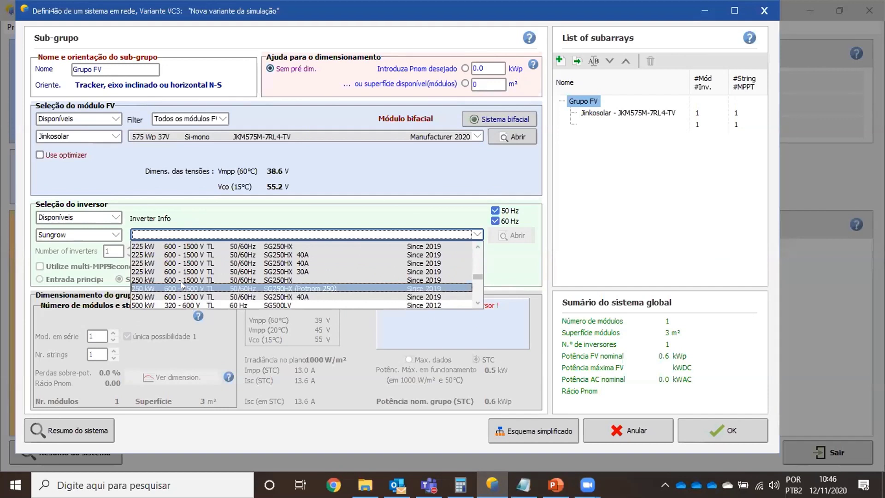
{"action": "left_click", "coordinate": [181, 279]}
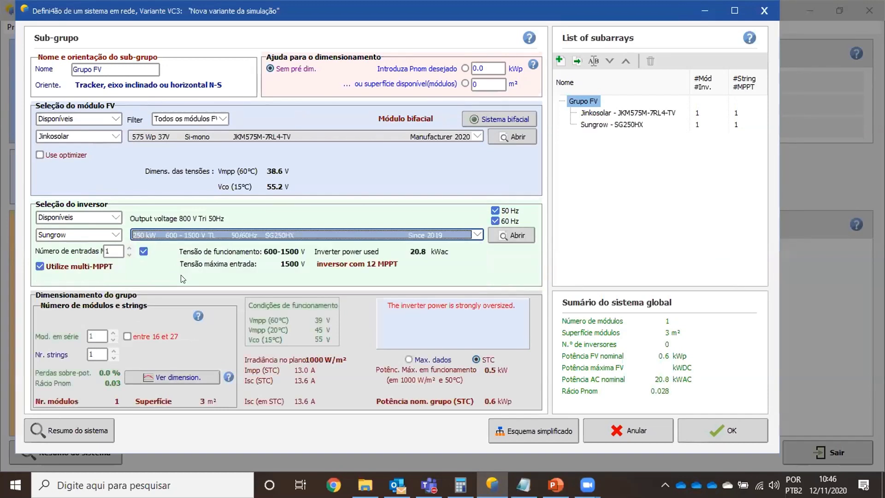
{"action": "left_click", "coordinate": [36, 265]}
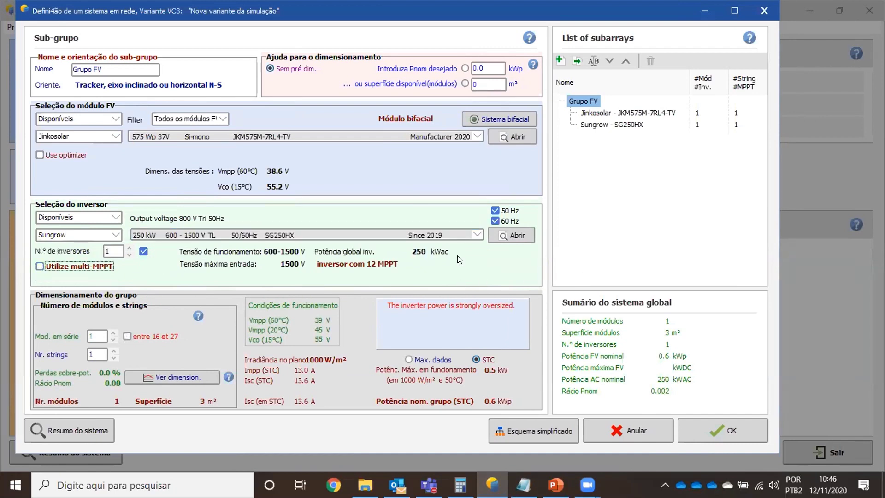
Step: Set the number of inverters to 20 and apply the suggested 27 modules in series
{"action": "left_click", "coordinate": [113, 250]}
{"action": "double_click", "coordinate": [112, 247]}
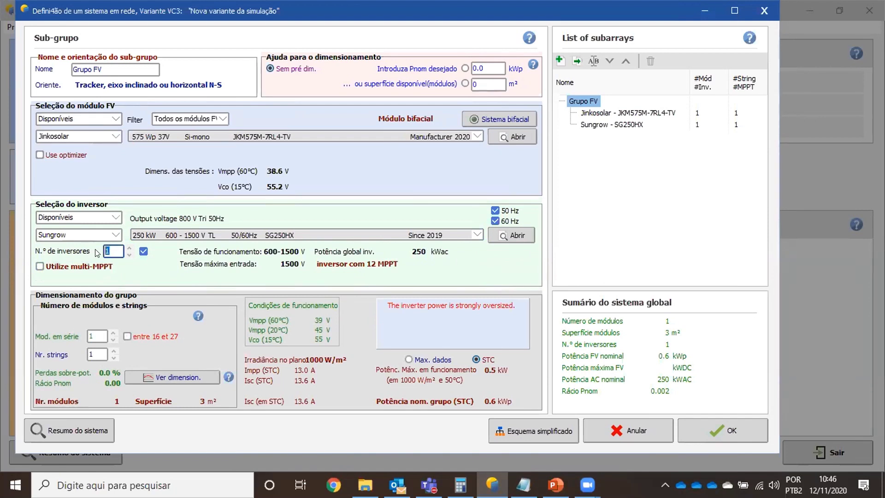
{"action": "type", "text": "20"}
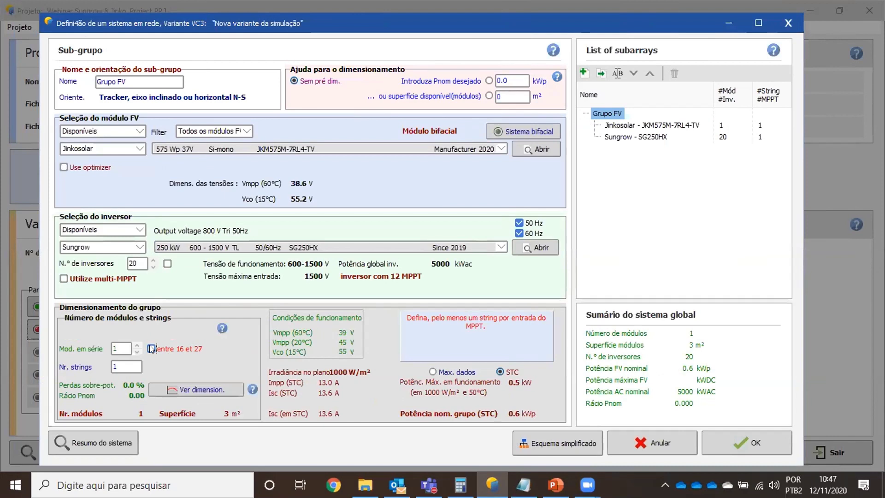
{"action": "left_click", "coordinate": [151, 348]}
{"action": "left_click", "coordinate": [151, 349]}
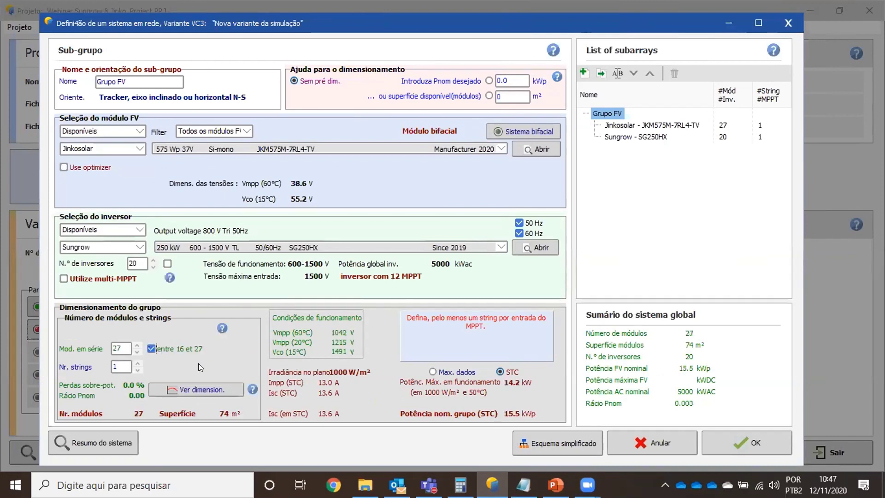
Step: Calculate the number of strings needed in the calculator by multiplying 24 strings by 20 inverters
{"action": "left_click", "coordinate": [124, 367]}
{"action": "key", "text": "Tab"}
{"action": "left_click", "coordinate": [122, 363]}
{"action": "left_click_drag", "start_coordinate": [121, 362], "coordinate": [92, 362]}
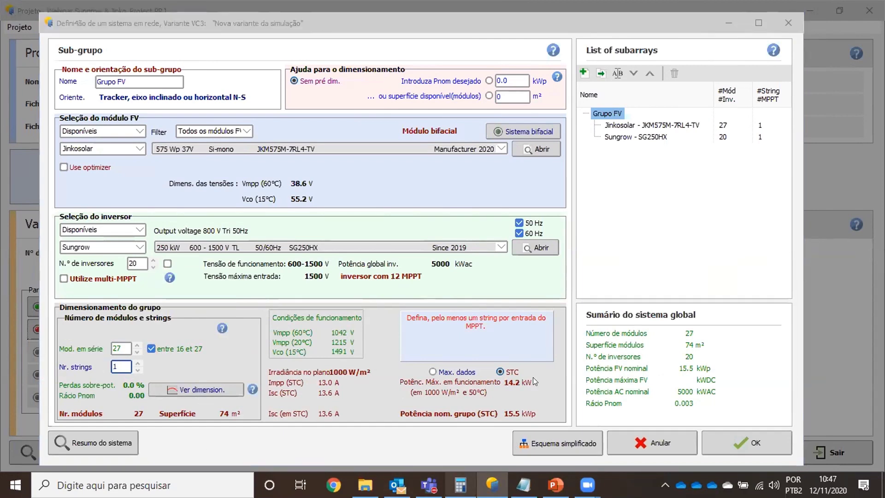
{"action": "left_click", "coordinate": [609, 375]}
{"action": "left_click", "coordinate": [569, 349]}
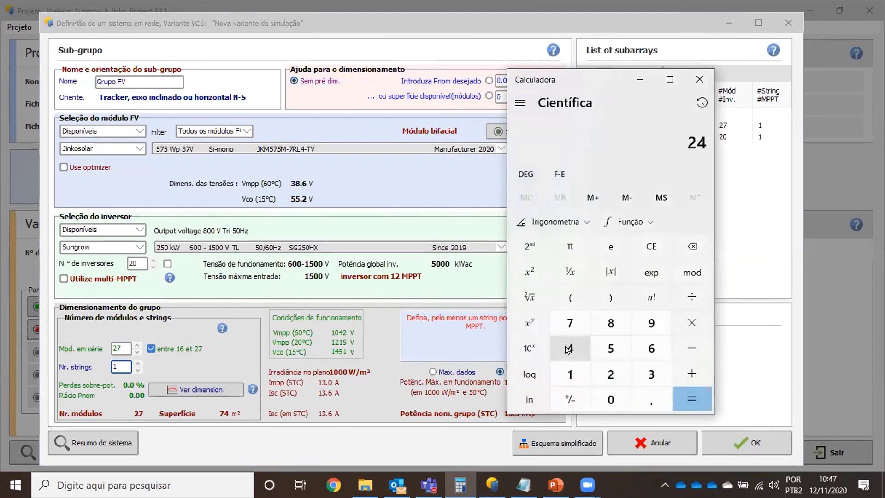
{"action": "left_click", "coordinate": [696, 317]}
{"action": "left_click", "coordinate": [610, 374]}
{"action": "left_click", "coordinate": [611, 397]}
{"action": "left_click", "coordinate": [688, 397]}
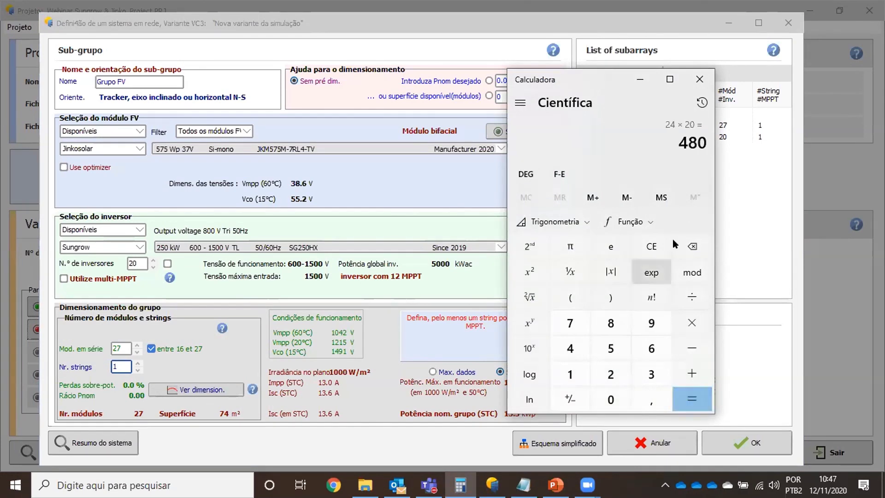
{"action": "left_click", "coordinate": [636, 78]}
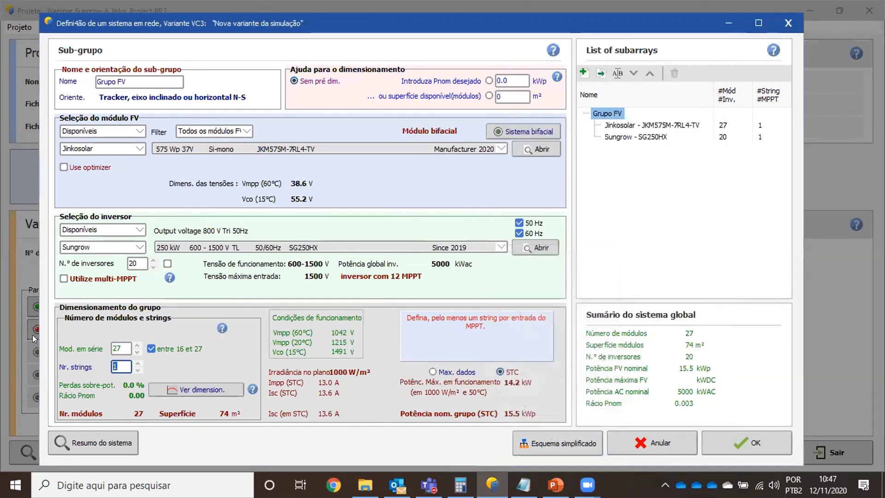
Step: Set the number of strings to 480 and accept the system definition along with its notices
{"action": "type", "text": "480"}
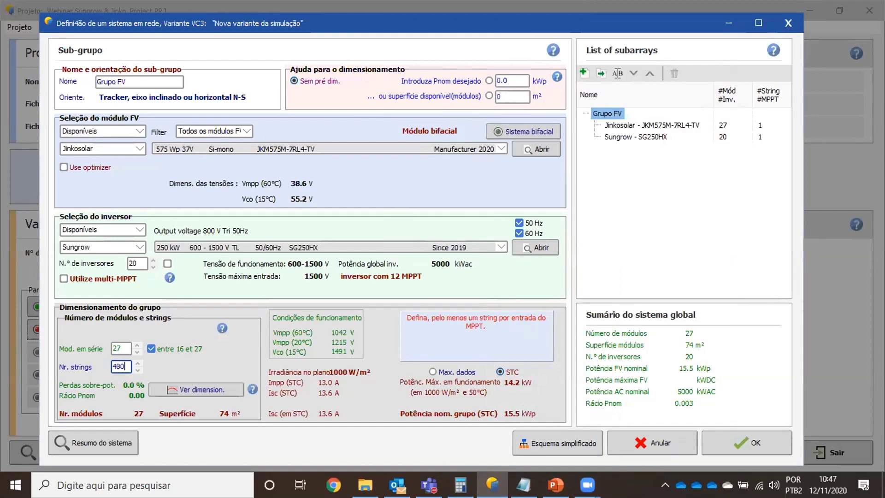
{"action": "key", "text": "Tab"}
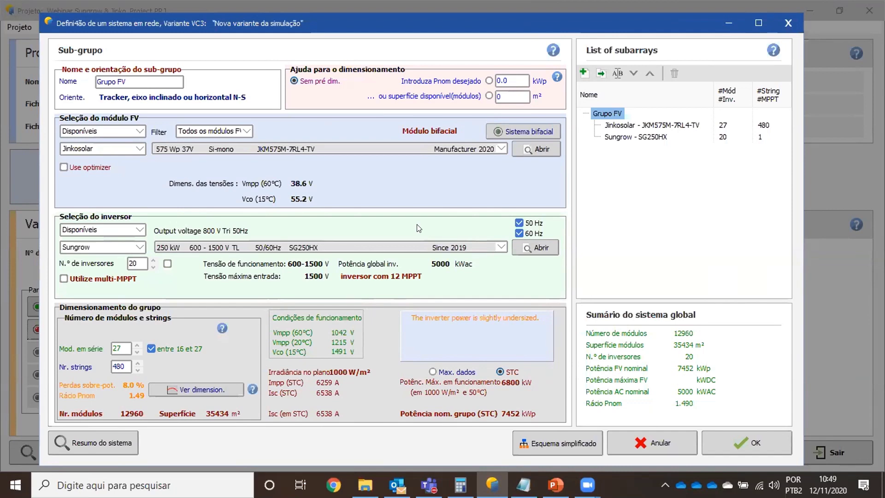
{"action": "left_click", "coordinate": [739, 443]}
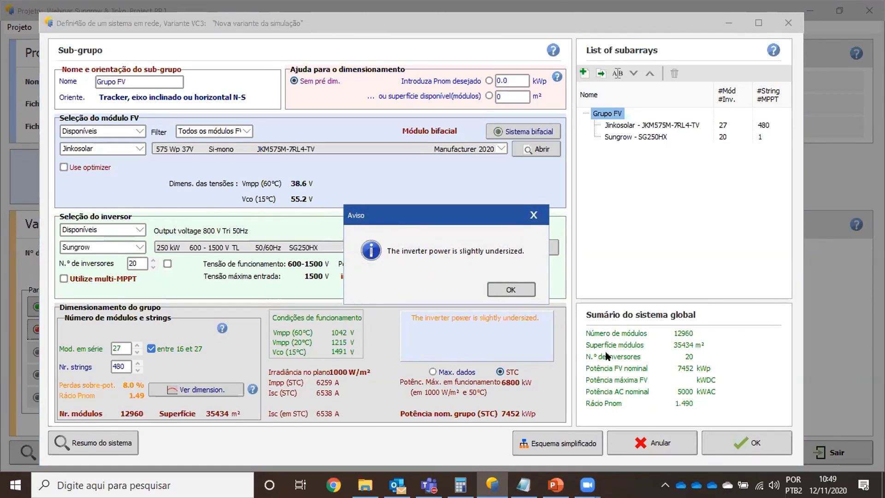
{"action": "left_click", "coordinate": [509, 290]}
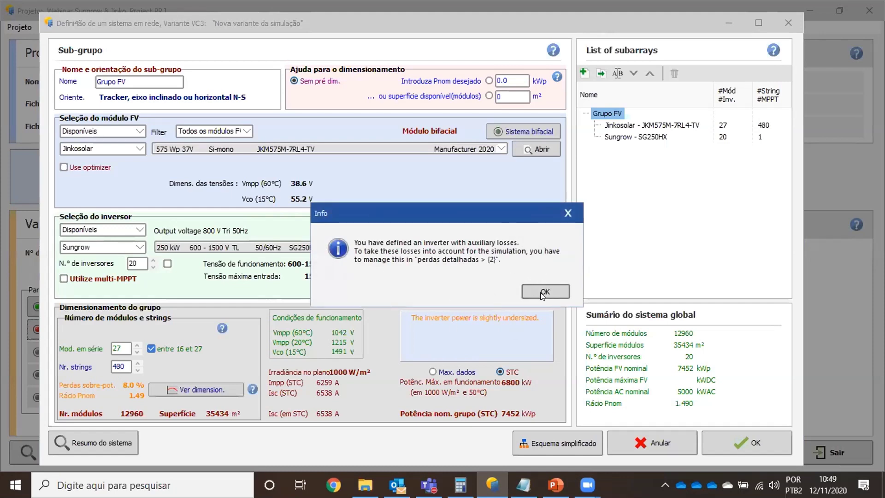
{"action": "left_click", "coordinate": [543, 291]}
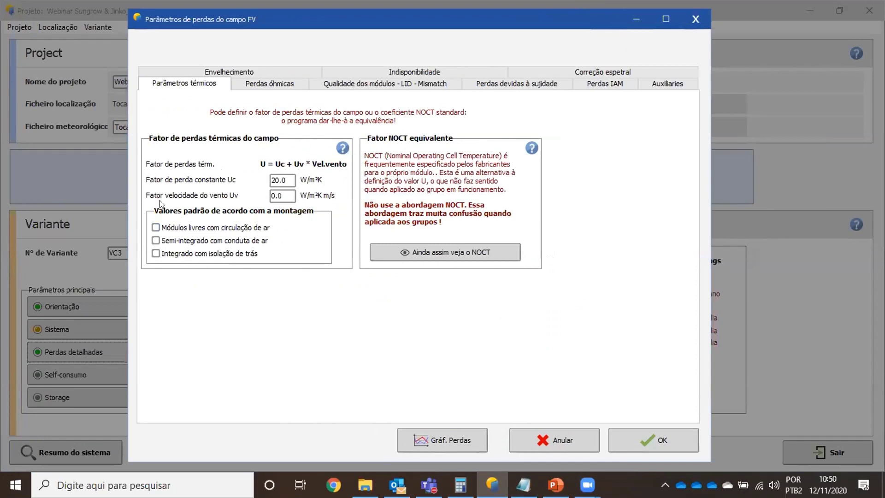
Step: In the detailed losses, apply the thermal default for free modules with air circulation and set wind factor Uv to 1.6
{"action": "left_click", "coordinate": [150, 227]}
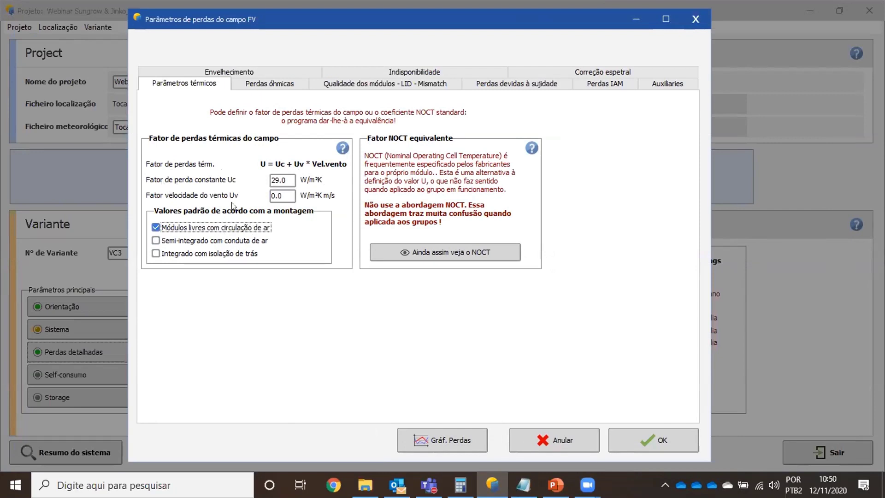
{"action": "left_click_drag", "start_coordinate": [286, 195], "coordinate": [251, 205]}
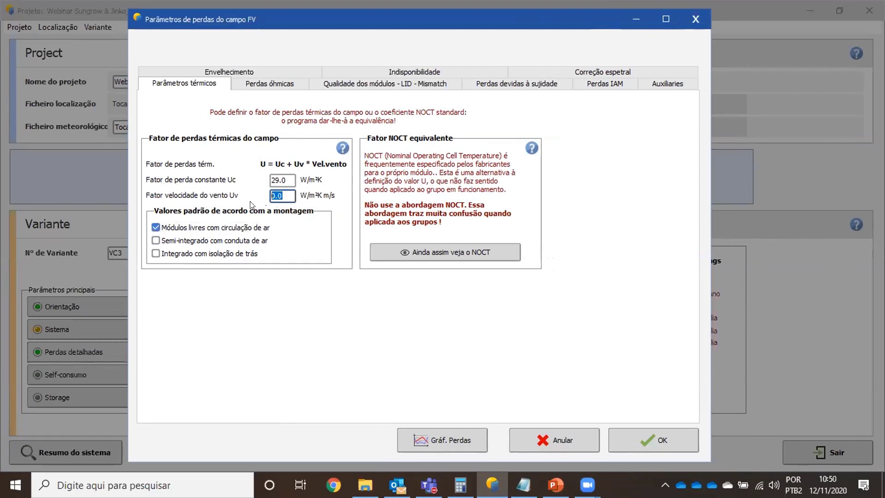
{"action": "type", "text": "1.6"}
{"action": "key", "text": "Tab"}
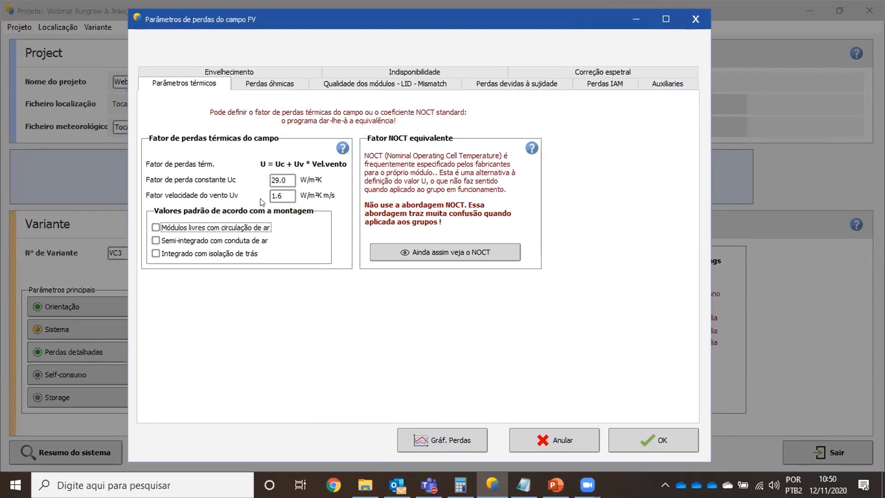
Step: Apply the predefined 0.7 V series diode voltage drop in the ohmic losses and open the detailed cable calculation
{"action": "left_click", "coordinate": [265, 86]}
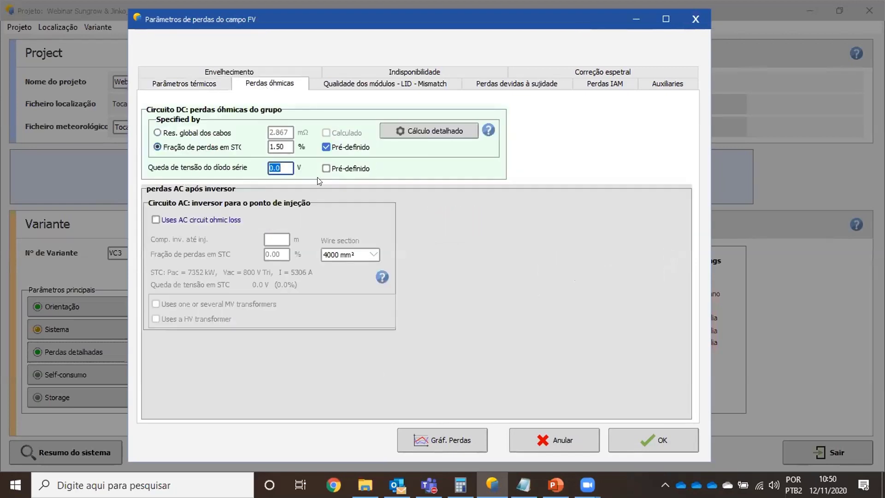
{"action": "left_click", "coordinate": [326, 168]}
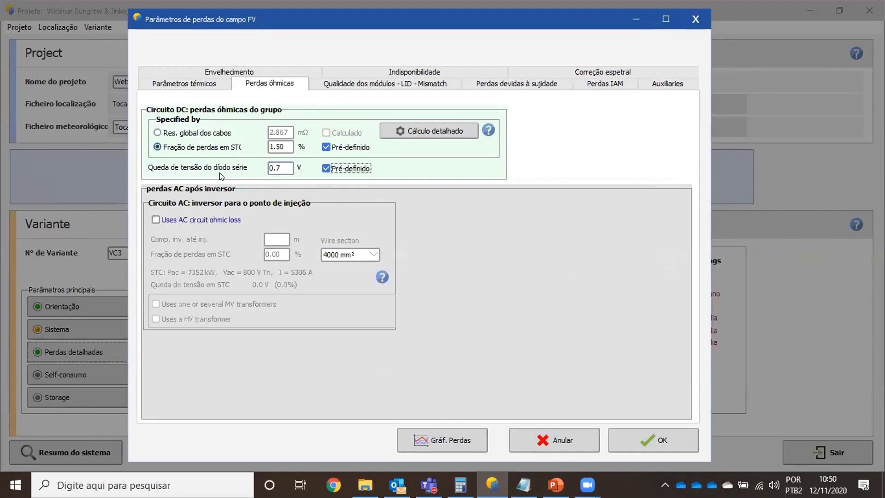
{"action": "left_click", "coordinate": [425, 132]}
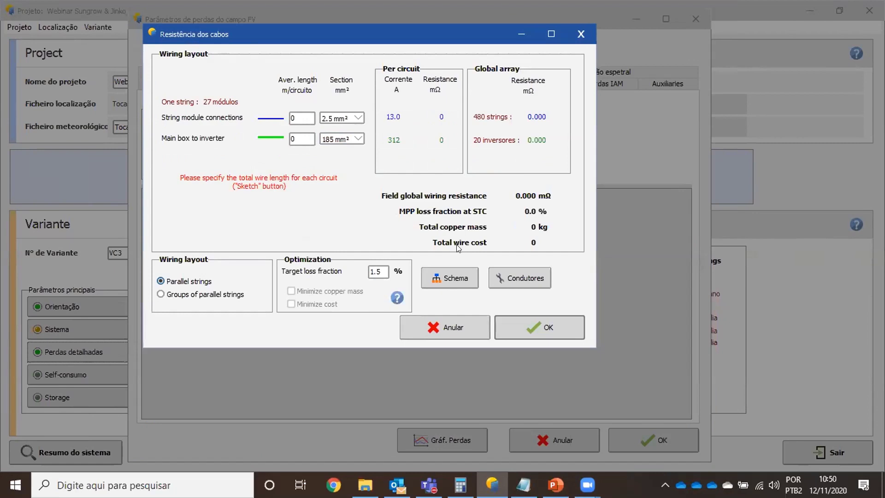
Step: Set the string module connections to an average length of 80 m per circuit with a 4 mm² section
{"action": "left_click", "coordinate": [297, 114]}
{"action": "double_click", "coordinate": [298, 114]}
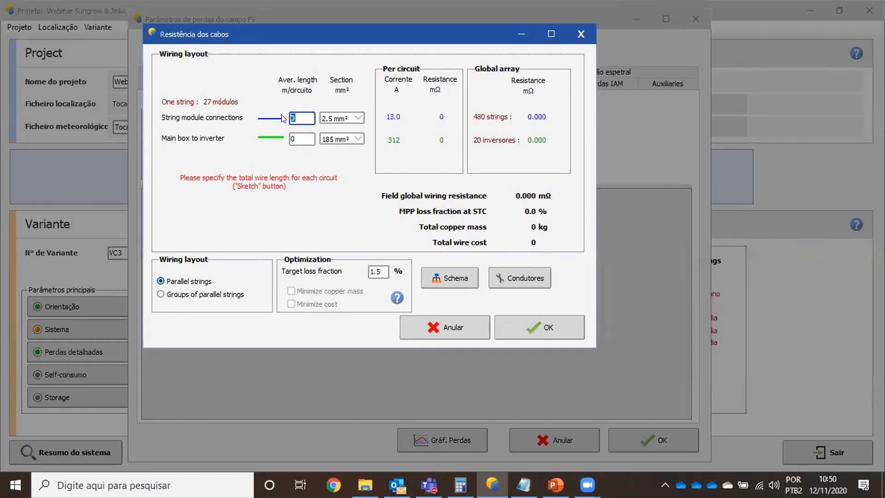
{"action": "type", "text": "80"}
{"action": "key", "text": "Tab"}
{"action": "left_click", "coordinate": [358, 118]}
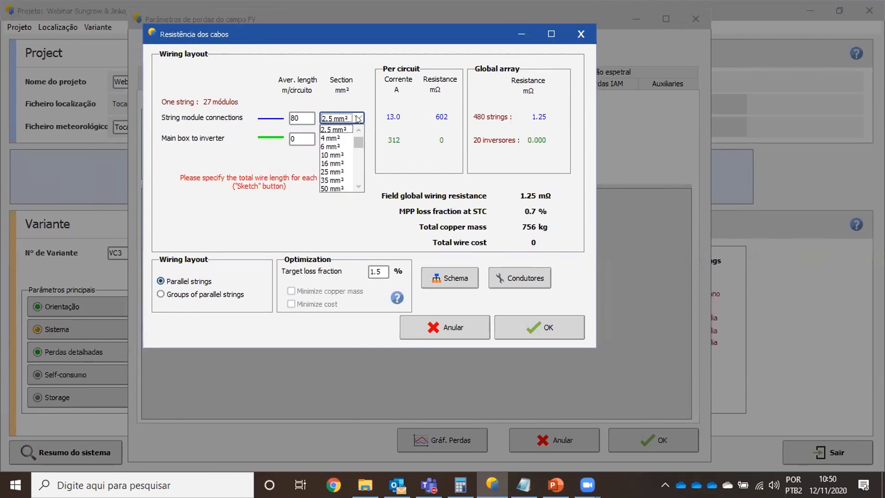
{"action": "left_click", "coordinate": [326, 139]}
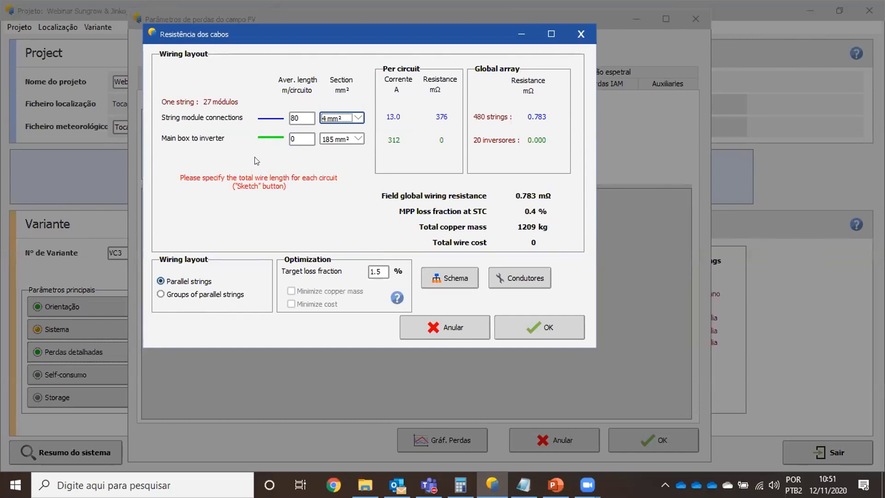
Step: Accept the DC cable resistances and enable the AC circuit ohmic loss with a 200 m inverter-to-injection length and 5000 mm² wire section
{"action": "left_click", "coordinate": [530, 330]}
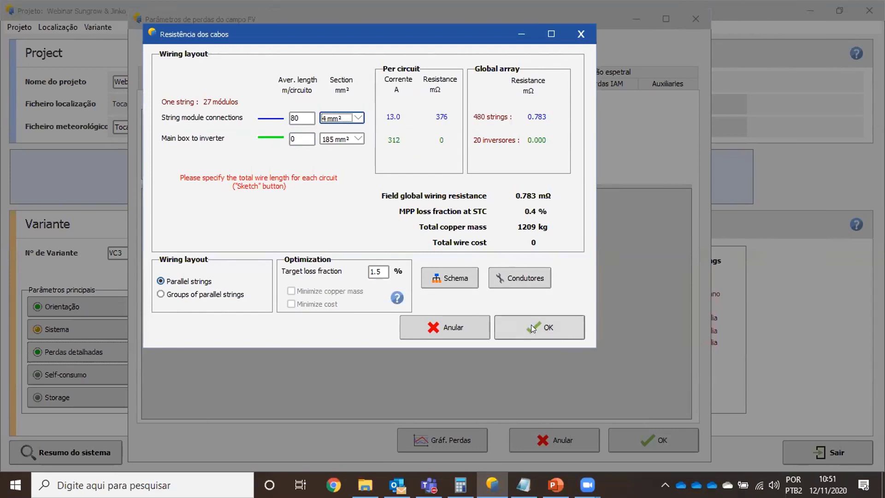
{"action": "left_click", "coordinate": [531, 325]}
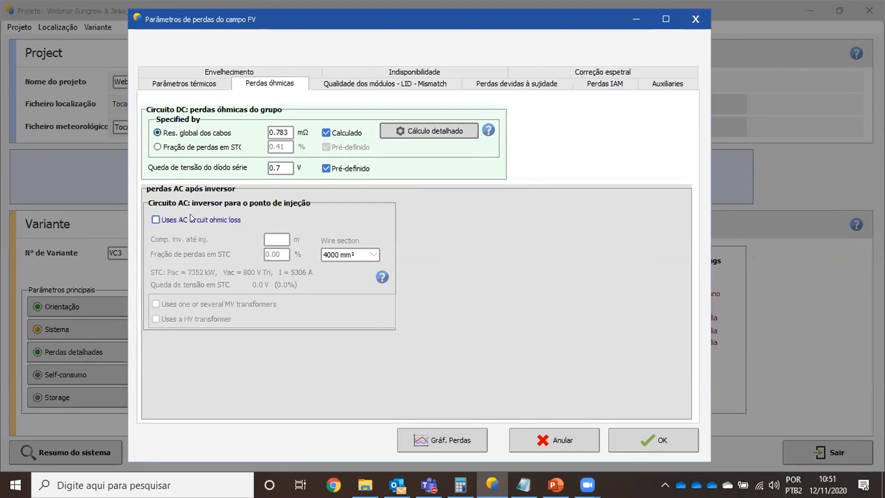
{"action": "left_click", "coordinate": [156, 220]}
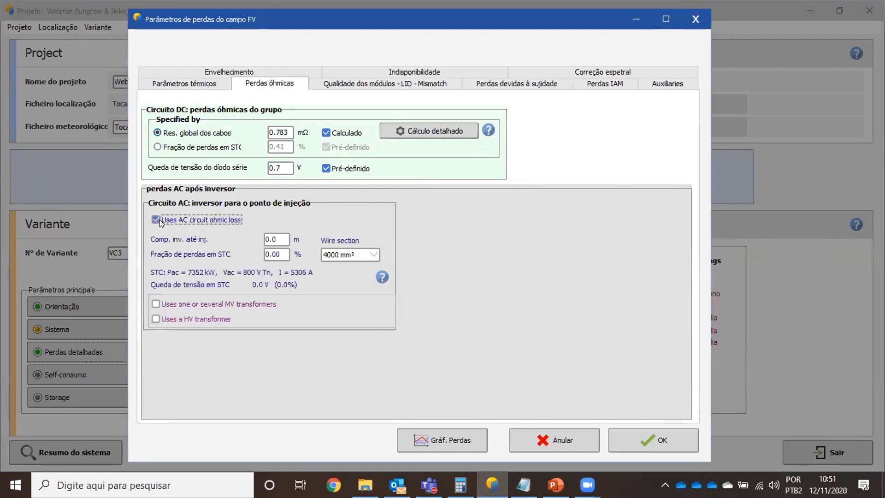
{"action": "key", "text": "Tab"}
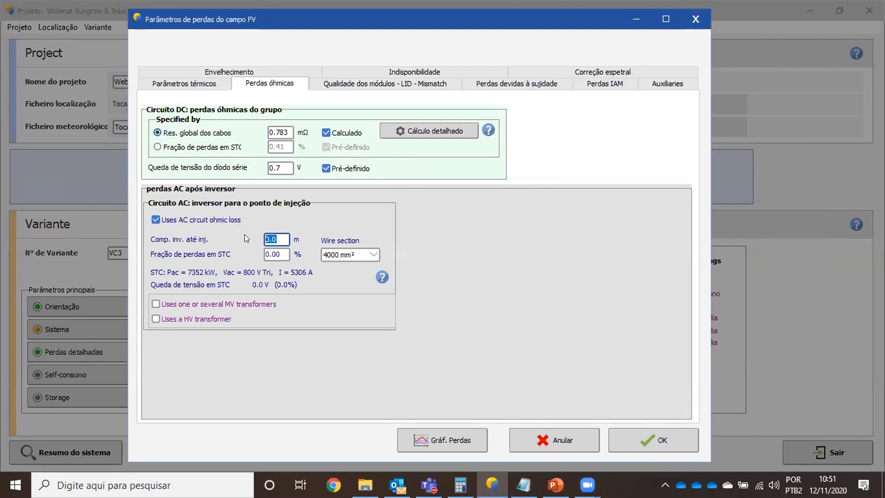
{"action": "type", "text": "200"}
{"action": "key", "text": "Tab"}
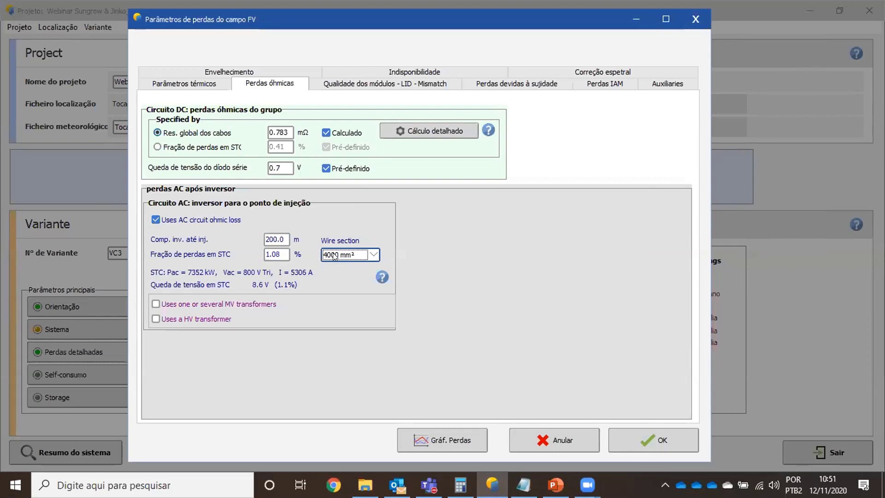
{"action": "left_click", "coordinate": [374, 257]}
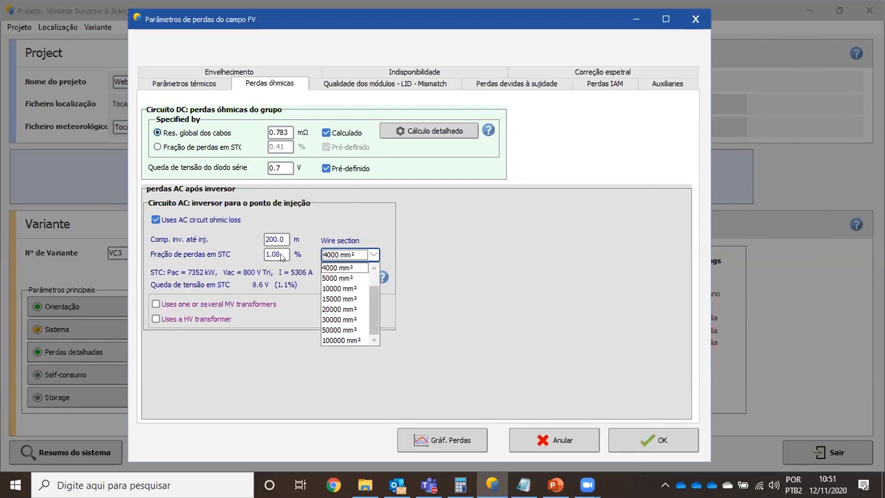
{"action": "left_click", "coordinate": [335, 277]}
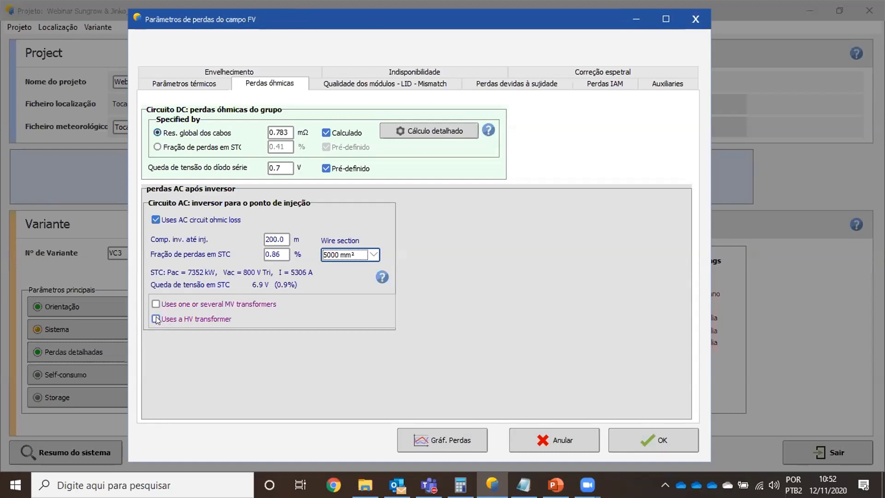
Step: Enable MV transformers with predefined iron and copper losses, and define the medium voltage line as 34.5 kV, 300 m long with a 95 mm² section
{"action": "left_click", "coordinate": [151, 303]}
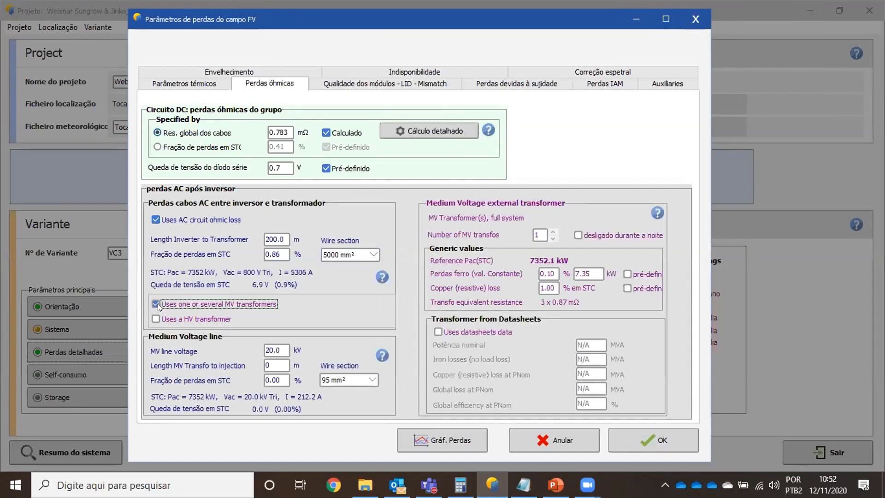
{"action": "left_click", "coordinate": [268, 349]}
{"action": "double_click", "coordinate": [268, 345]}
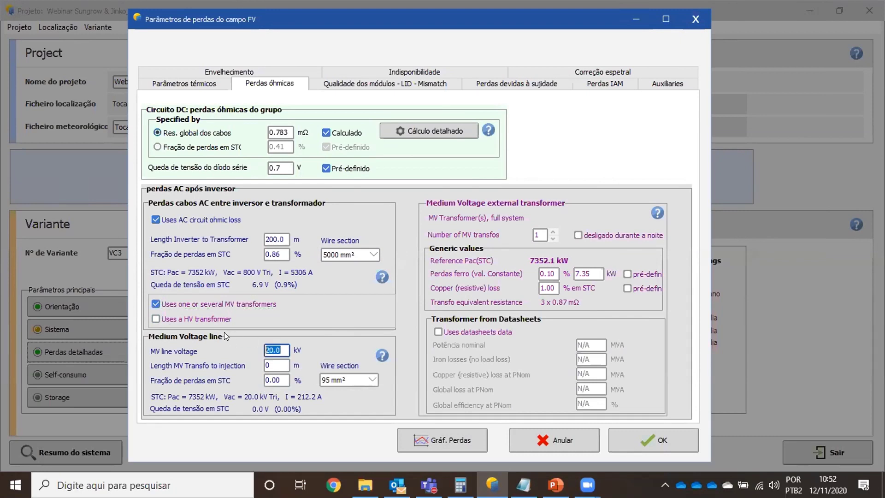
{"action": "type", "text": "34.5"}
{"action": "key", "text": "Tab"}
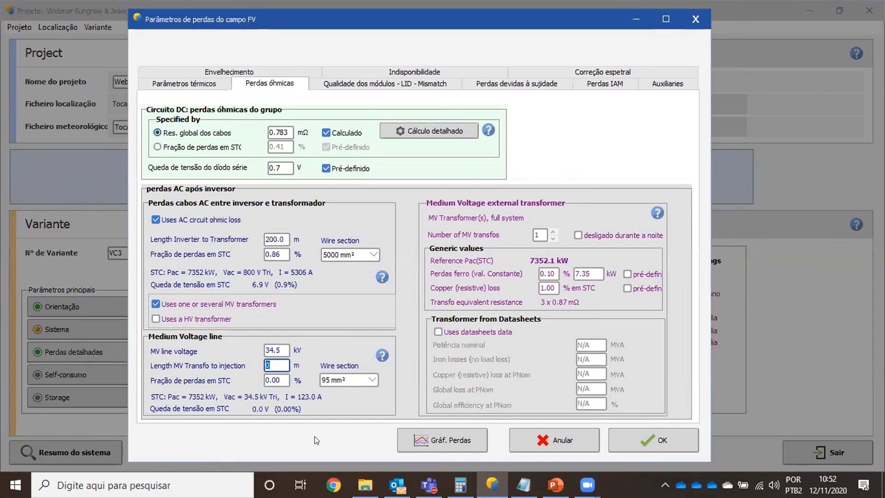
{"action": "type", "text": "300"}
{"action": "key", "text": "Tab"}
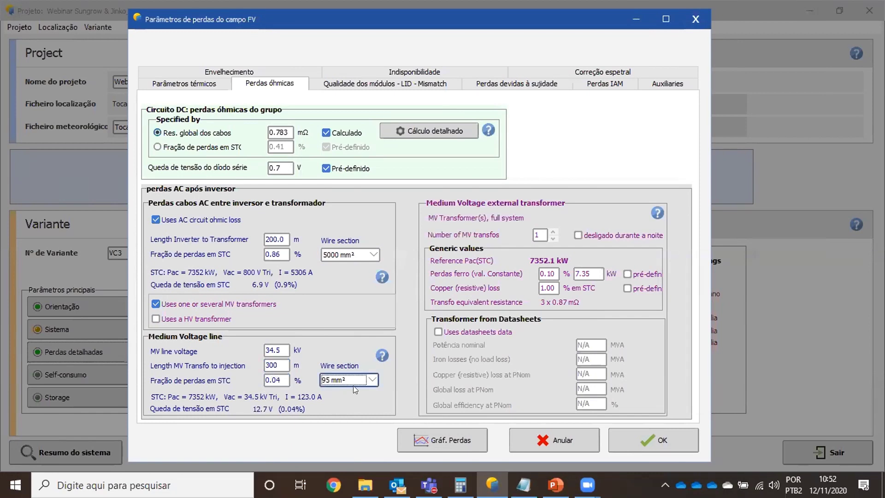
{"action": "left_click", "coordinate": [374, 381]}
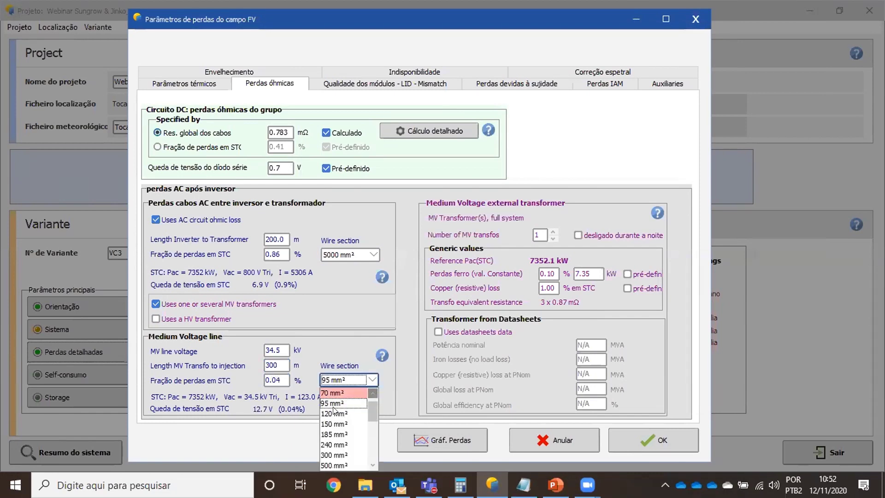
{"action": "left_click", "coordinate": [325, 402]}
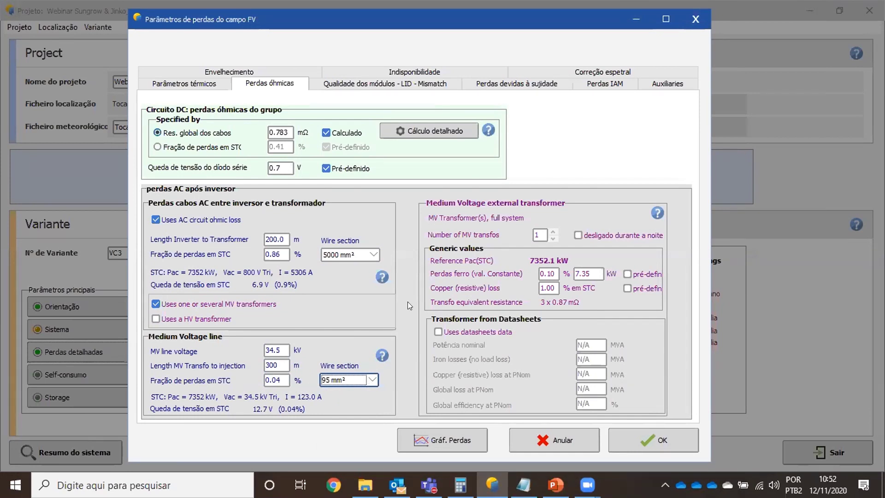
{"action": "left_click", "coordinate": [627, 274]}
{"action": "left_click", "coordinate": [627, 289]}
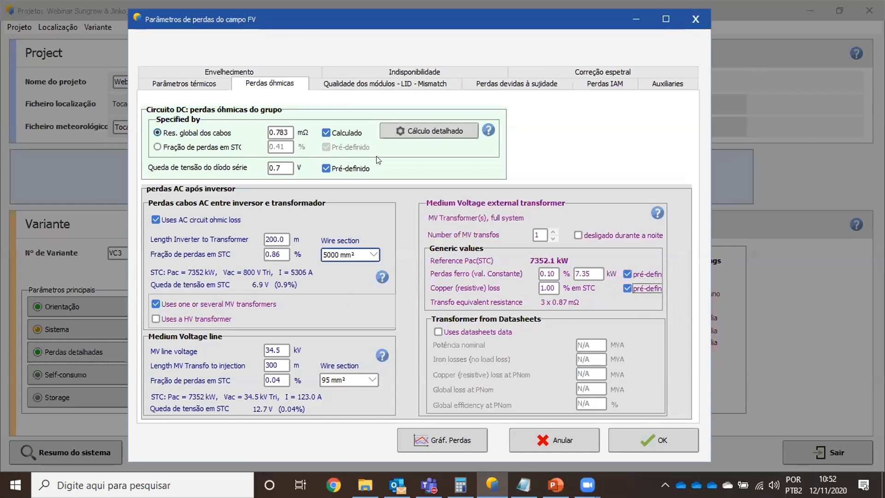
Step: Apply the predefined LID loss factor and set the annual soiling loss factor to 2%
{"action": "left_click", "coordinate": [373, 86]}
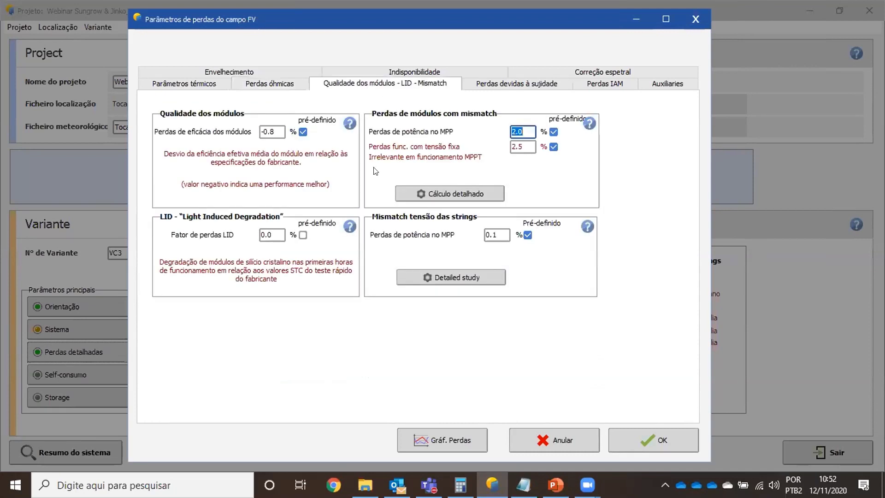
{"action": "left_click", "coordinate": [303, 235]}
{"action": "left_click", "coordinate": [509, 85]}
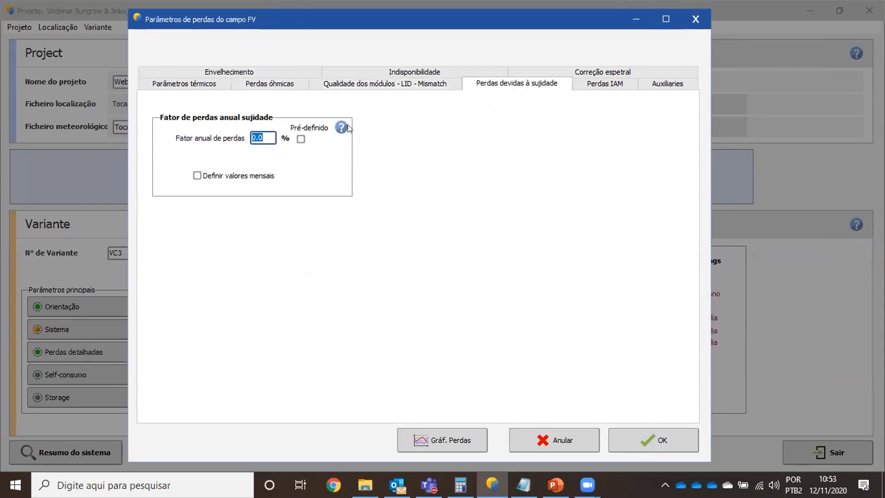
{"action": "type", "text": "2"}
{"action": "key", "text": "Tab"}
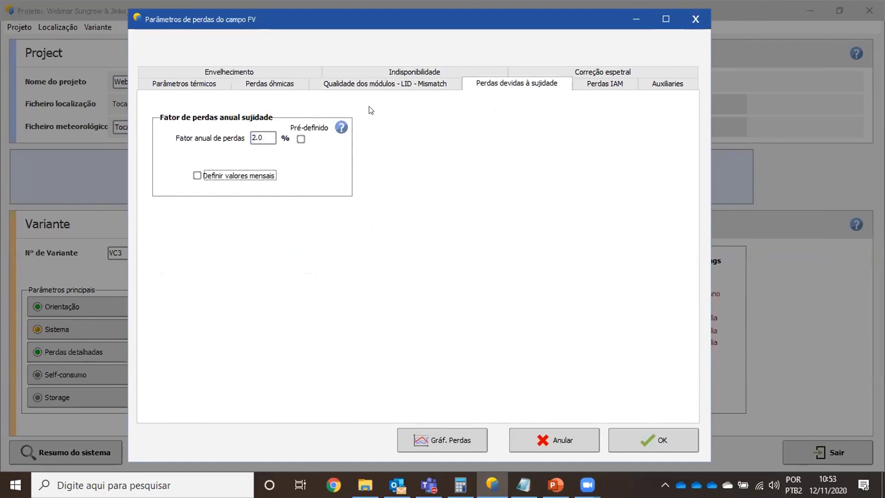
Step: Review the IAM losses and define auxiliaries consumption using the inverter's default continuous loss and output power threshold
{"action": "left_click", "coordinate": [598, 86]}
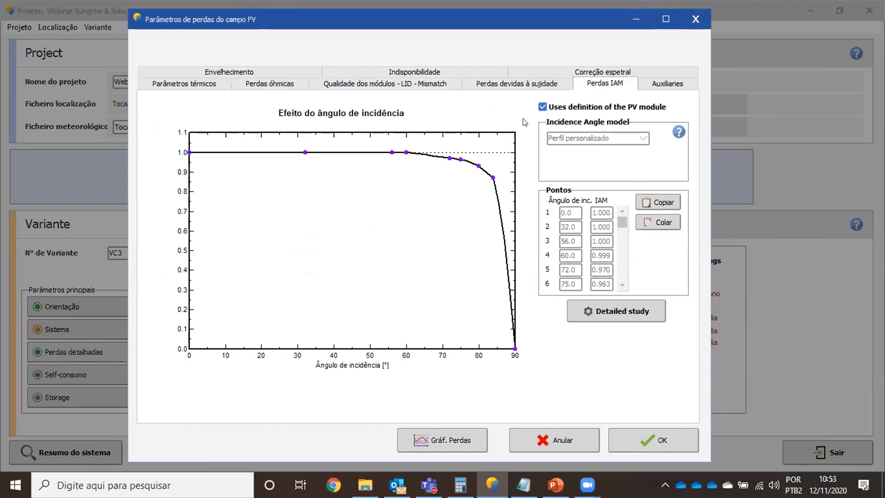
{"action": "left_click", "coordinate": [666, 87]}
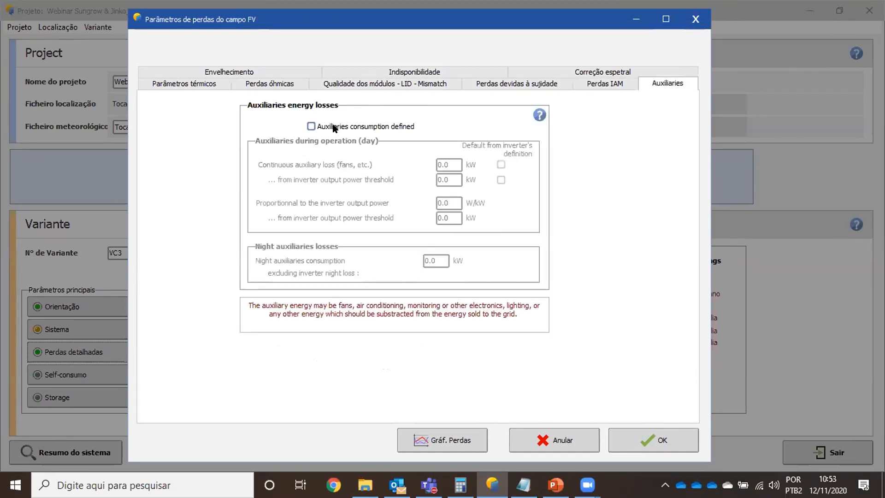
{"action": "left_click", "coordinate": [311, 127]}
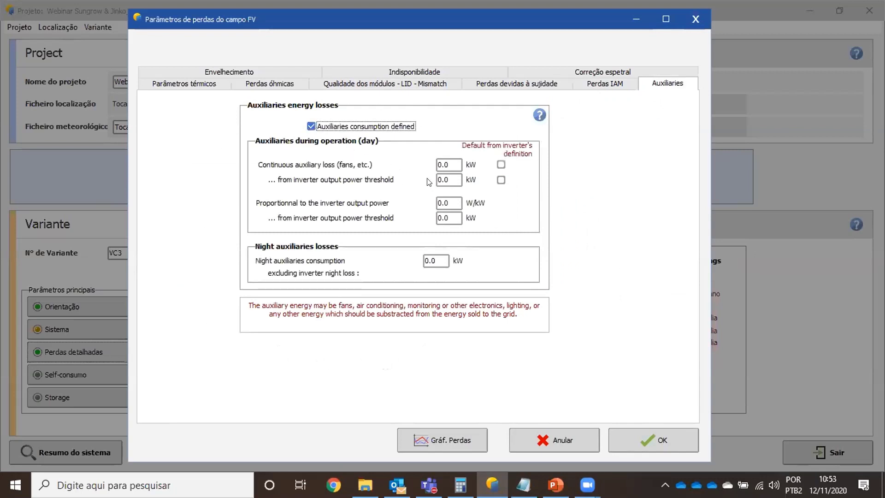
{"action": "left_click", "coordinate": [501, 165]}
{"action": "left_click", "coordinate": [501, 180]}
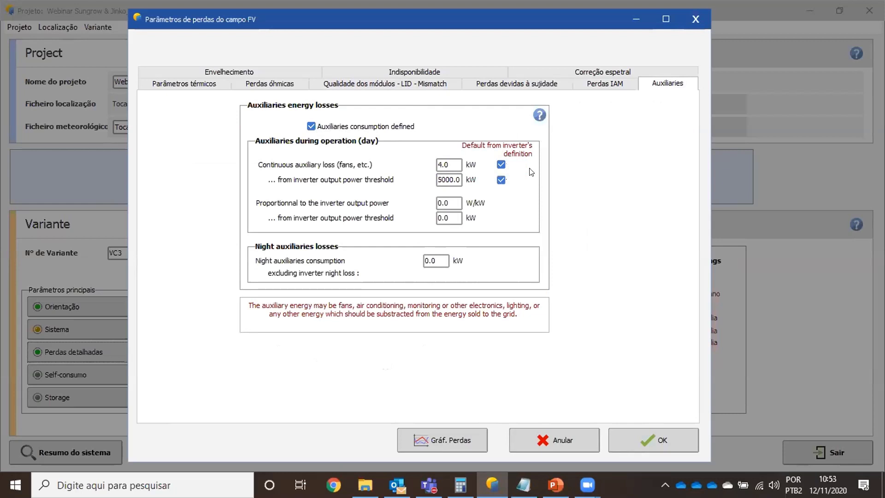
Step: Use module degradation in the simulation and set the simulated ageing year to 1
{"action": "left_click", "coordinate": [220, 72]}
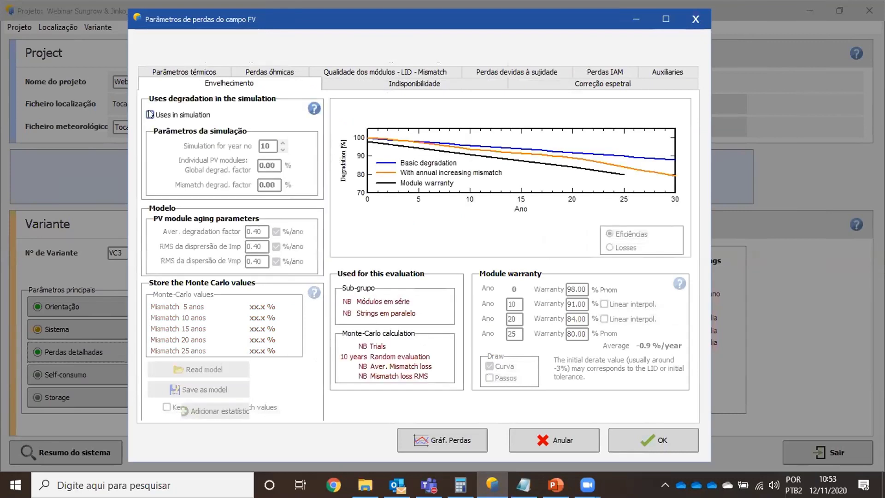
{"action": "left_click", "coordinate": [149, 115]}
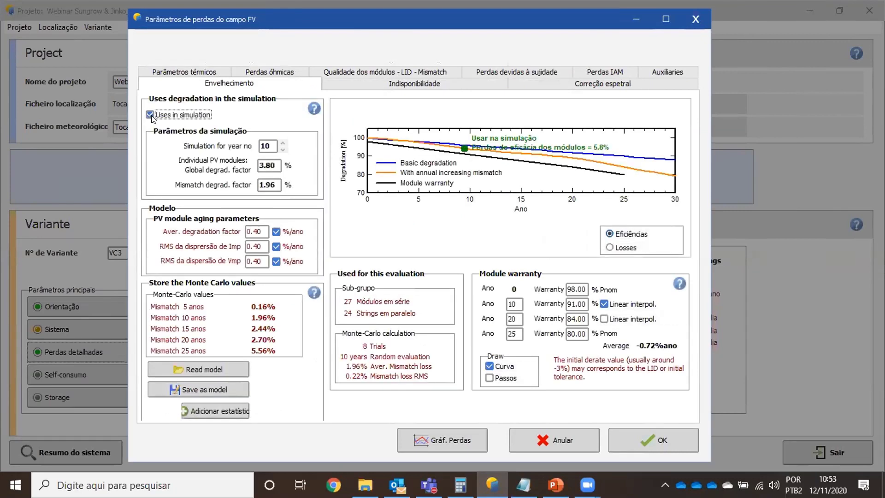
{"action": "left_click", "coordinate": [274, 142]}
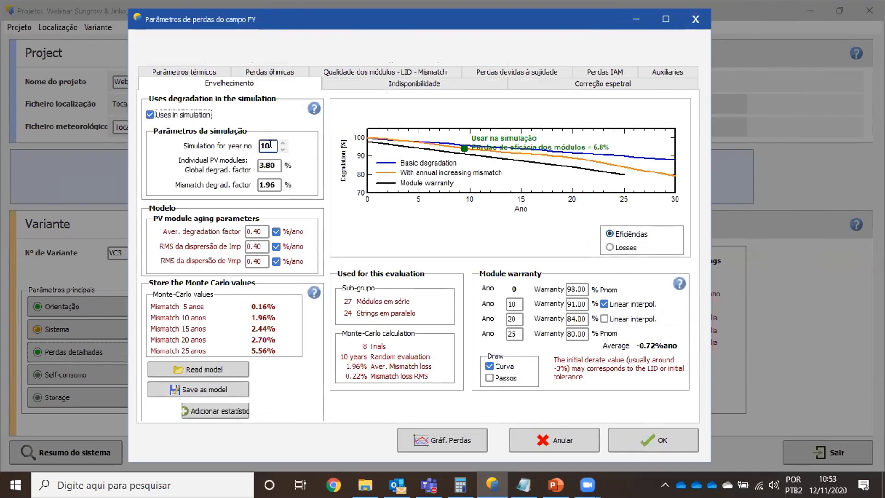
{"action": "key", "text": "BackSpace"}
{"action": "key", "text": "Tab"}
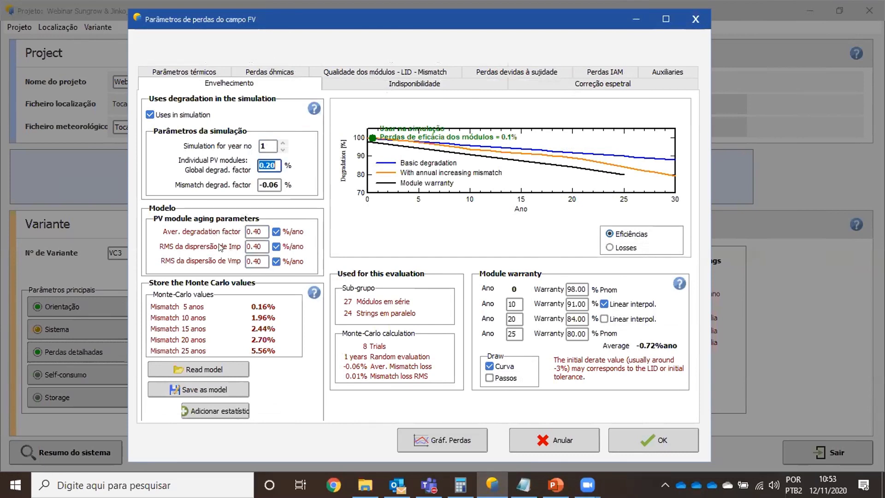
Step: Apply linear interpolation to the year 20 value of the module warranty
{"action": "left_click", "coordinate": [603, 319]}
{"action": "left_click", "coordinate": [603, 319]}
{"action": "left_click", "coordinate": [604, 319]}
{"action": "left_click", "coordinate": [604, 319]}
{"action": "left_click", "coordinate": [603, 318]}
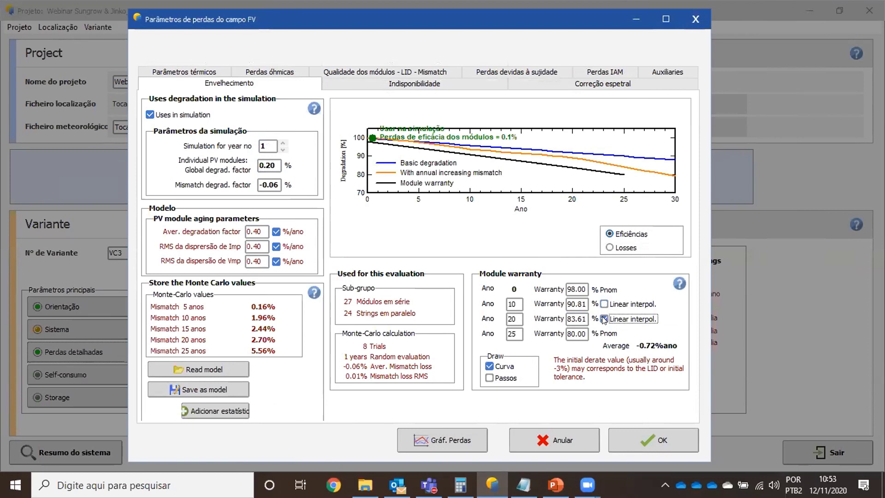
{"action": "left_click", "coordinate": [604, 319]}
{"action": "left_click", "coordinate": [604, 319]}
Step: Set the system unavailability fraction to 1.5% over 3 periods and accept the detailed losses after checking the spectral correction
{"action": "left_click", "coordinate": [414, 83]}
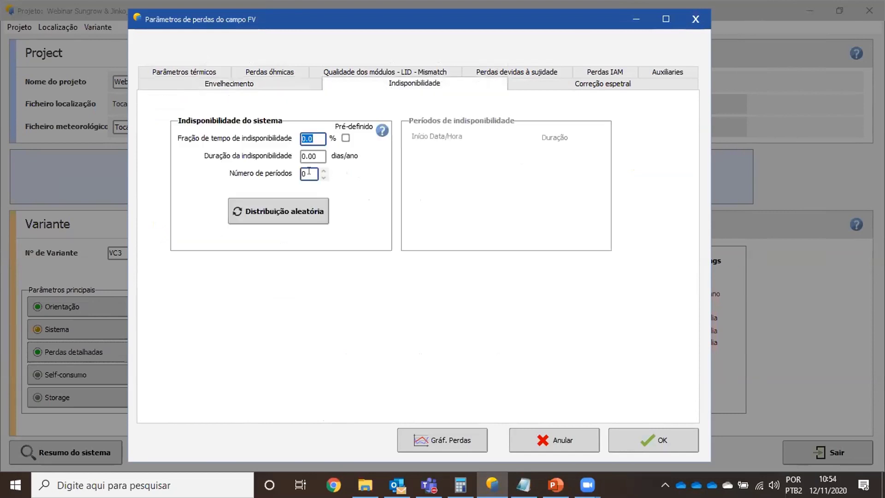
{"action": "type", "text": "1.5"}
{"action": "left_click", "coordinate": [311, 173]}
{"action": "type", "text": "3"}
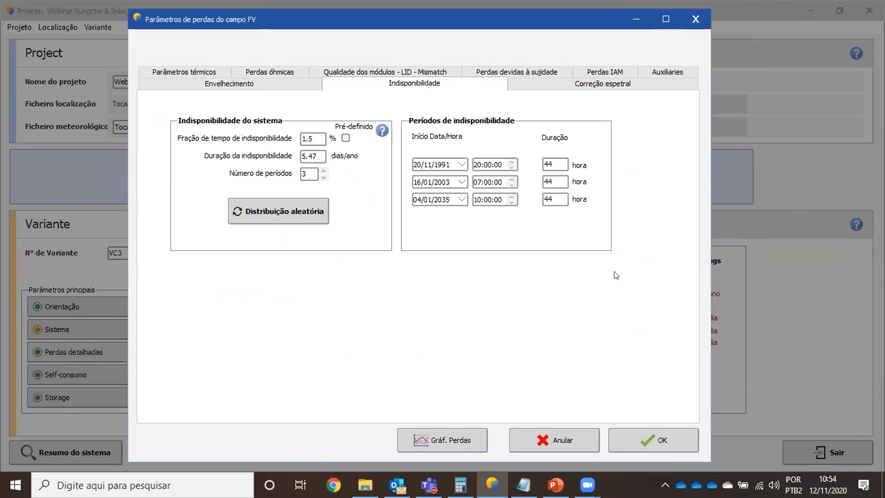
{"action": "left_click", "coordinate": [582, 83]}
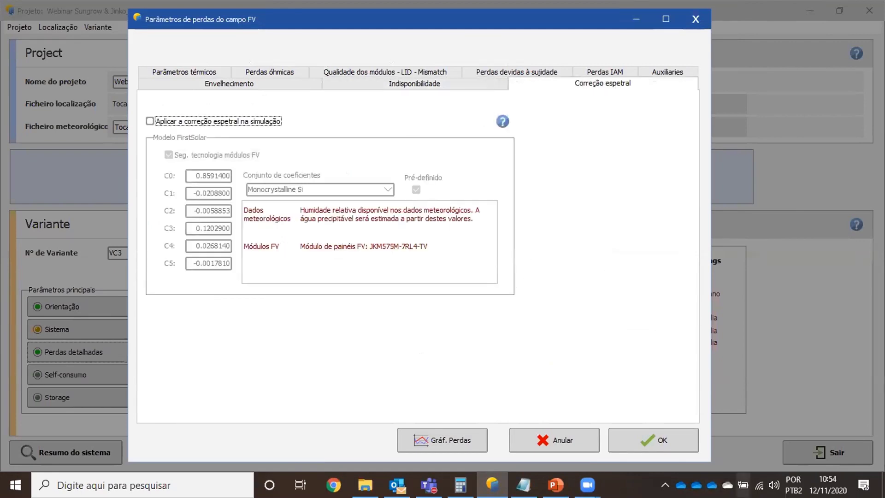
{"action": "left_click", "coordinate": [646, 439]}
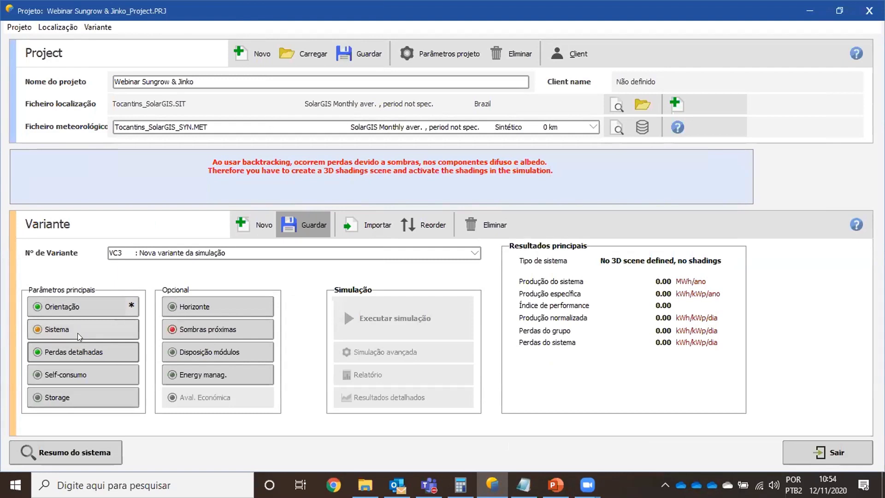
Step: In the near shadings 3D scene, create a tracking PV field with a horizontal N-S axis, phi limits of -60° to 60° and backtracking
{"action": "left_click", "coordinate": [203, 324]}
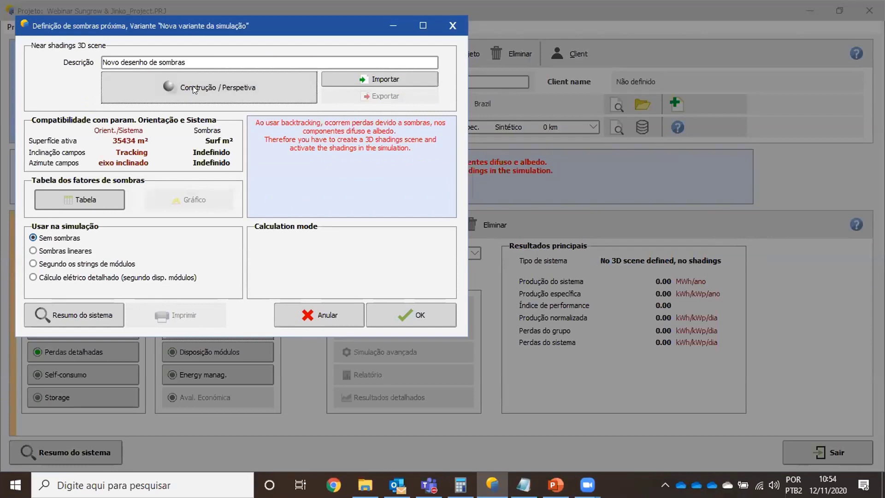
{"action": "left_click", "coordinate": [196, 86]}
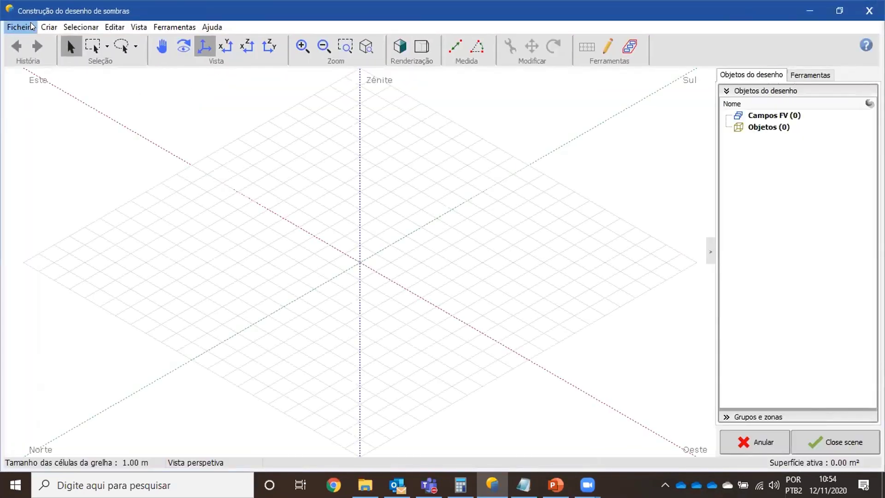
{"action": "left_click", "coordinate": [48, 27]}
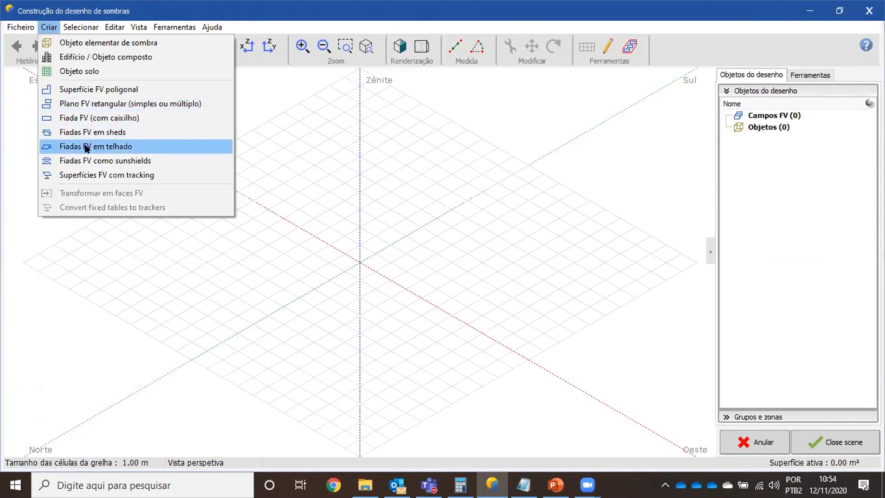
{"action": "left_click", "coordinate": [105, 177]}
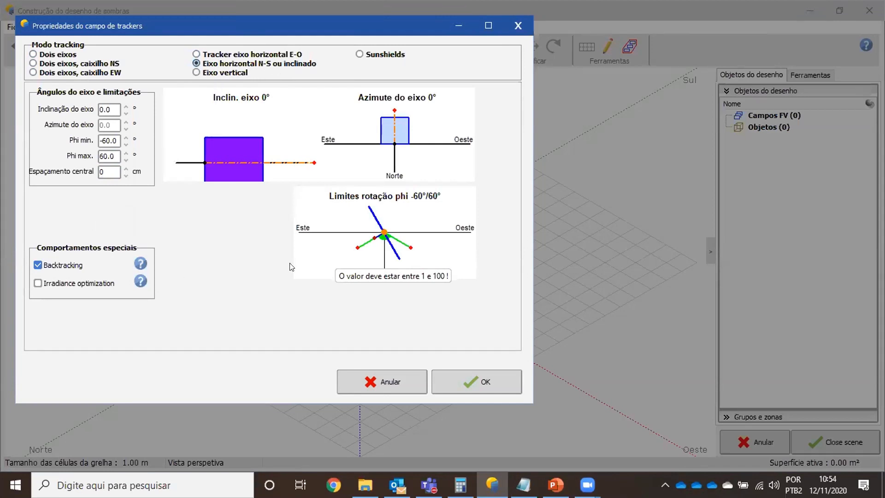
{"action": "left_click", "coordinate": [471, 386]}
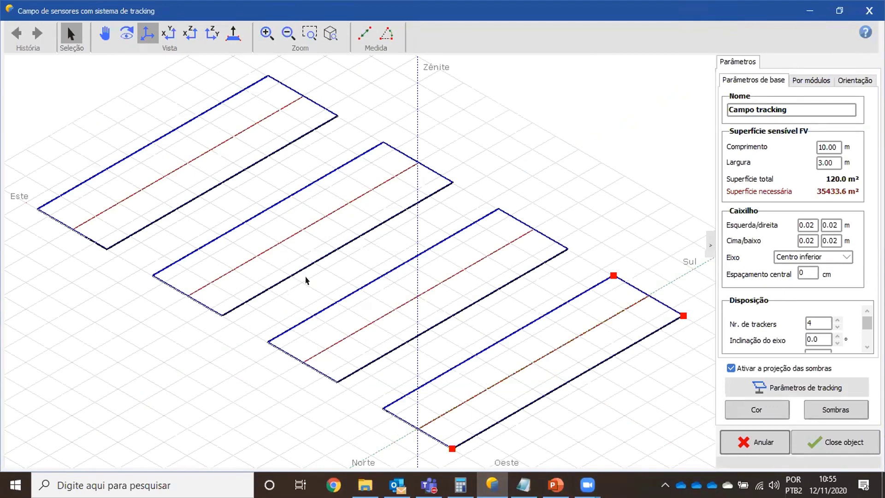
Step: Set the tracking field's layout to 54 trackers with an east-west spacing of 6 m
{"action": "left_click", "coordinate": [815, 325]}
{"action": "double_click", "coordinate": [814, 321]}
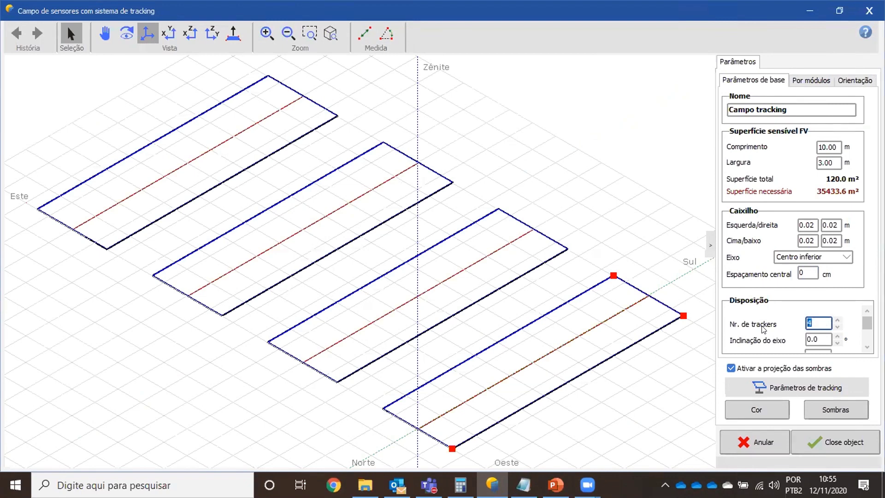
{"action": "type", "text": "54"}
{"action": "key", "text": "Tab"}
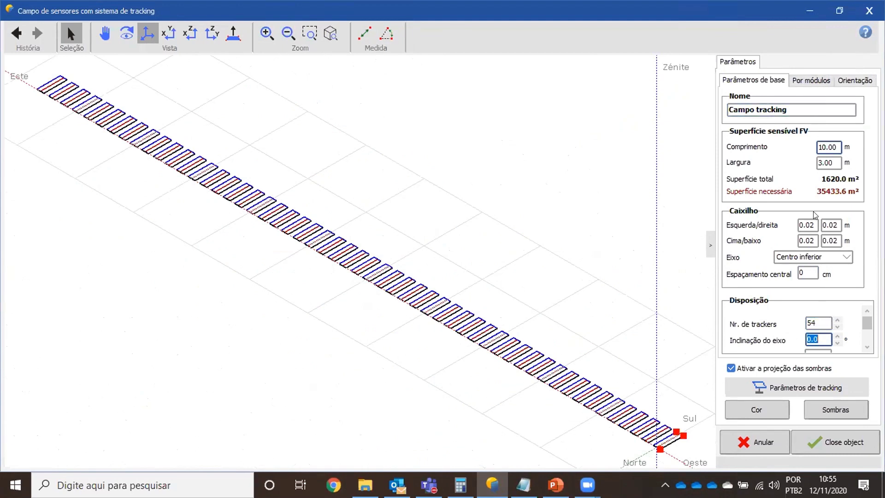
{"action": "left_click", "coordinate": [866, 348]}
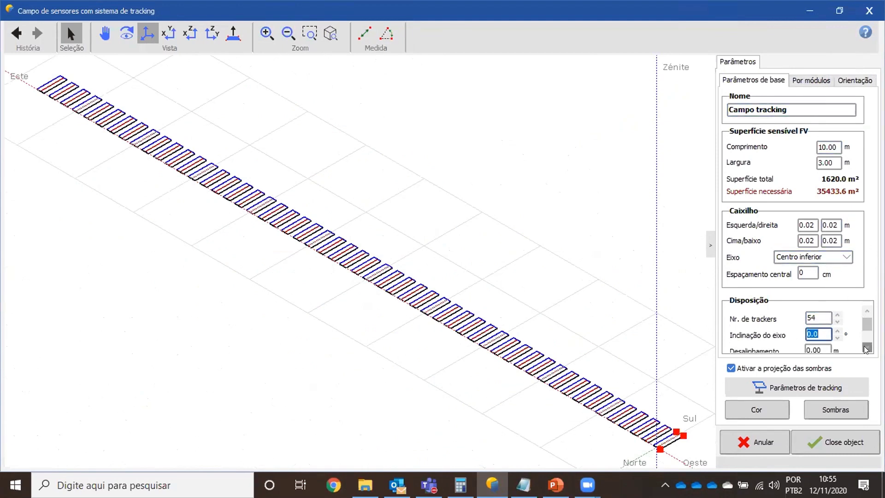
{"action": "left_click", "coordinate": [813, 335]}
{"action": "double_click", "coordinate": [813, 335]}
{"action": "type", "text": "6"}
{"action": "key", "text": "Tab"}
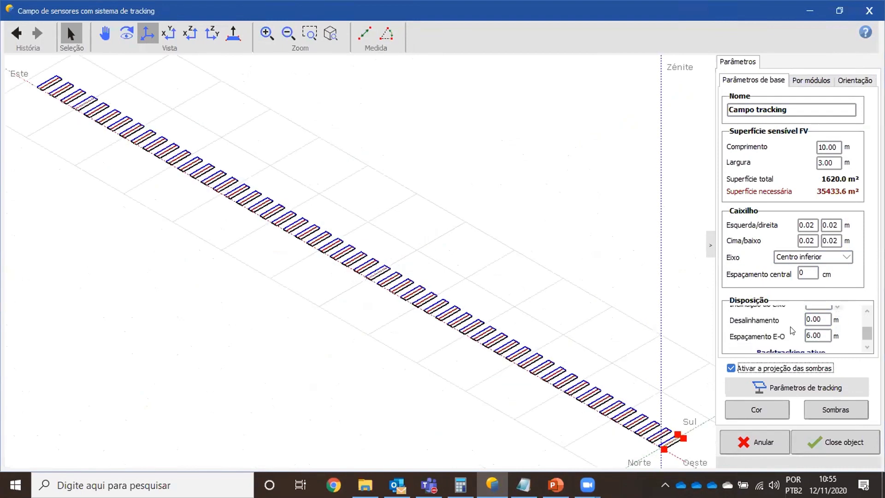
Step: Arrange each tracker's modules in portrait, 1 in X by 240 in Y, fit the rectangle to the modules, and accept the tracking field
{"action": "left_click", "coordinate": [810, 82]}
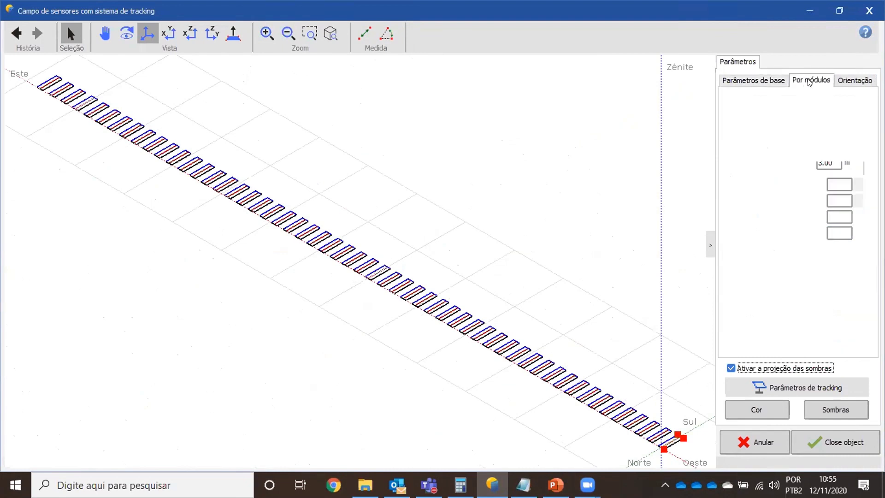
{"action": "left_click", "coordinate": [857, 171]}
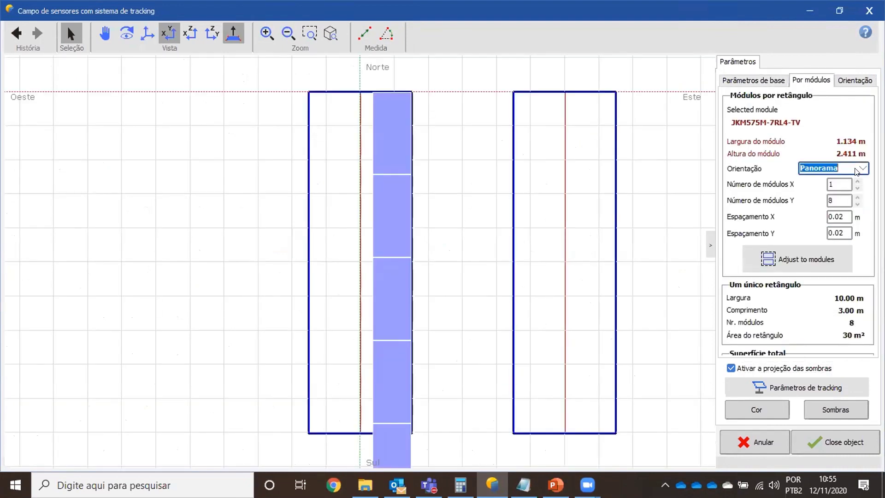
{"action": "left_click", "coordinate": [814, 189]}
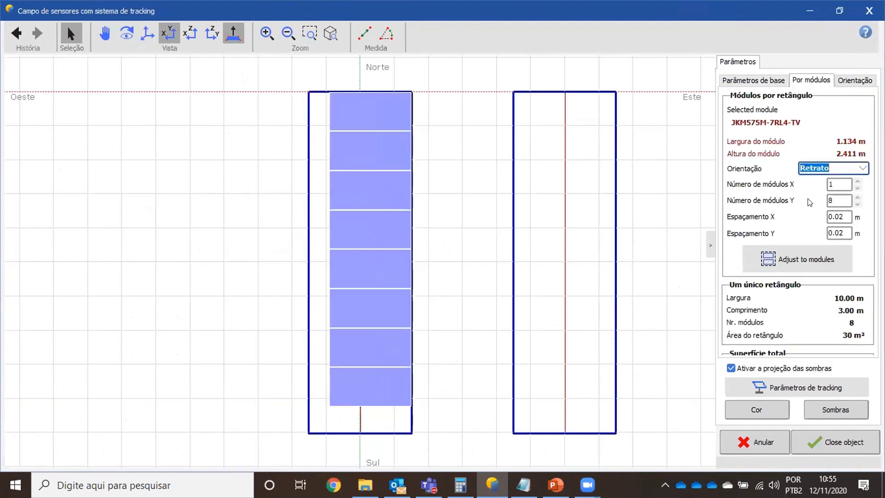
{"action": "left_click", "coordinate": [837, 198]}
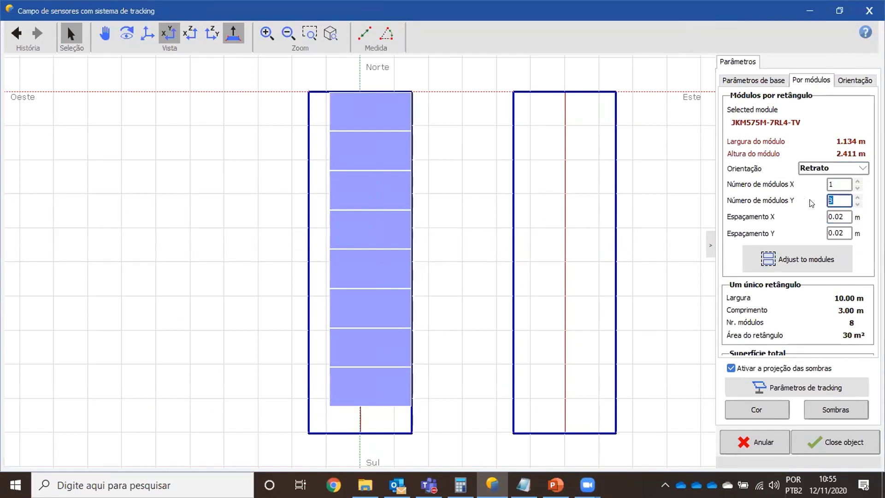
{"action": "type", "text": "240"}
{"action": "key", "text": "Tab"}
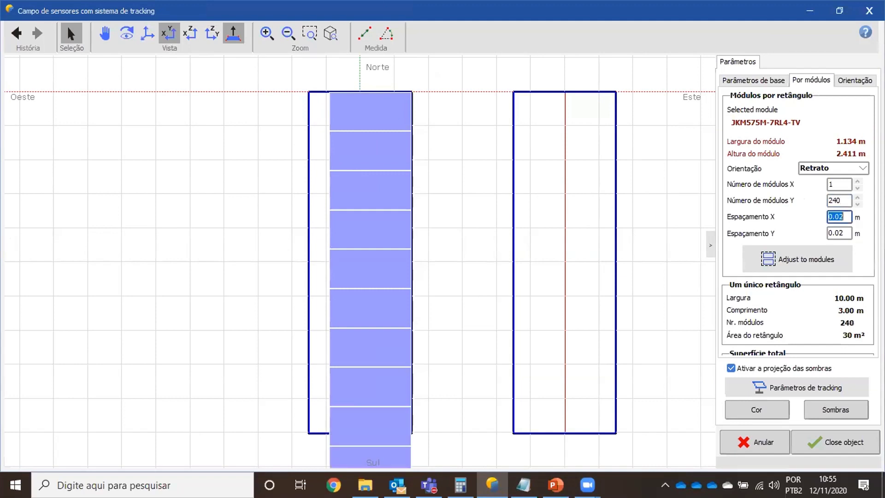
{"action": "left_click", "coordinate": [784, 260]}
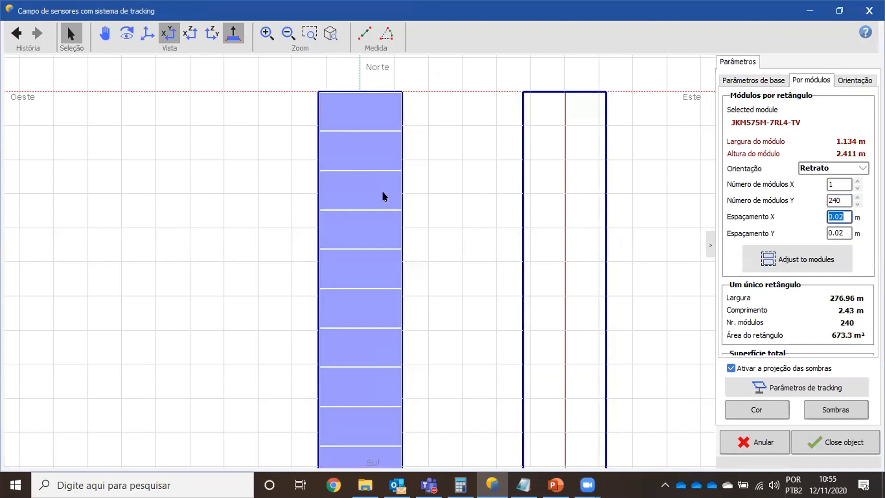
{"action": "scroll", "coordinate": [336, 150], "scroll_direction": "down", "scroll_amount": 5}
{"action": "scroll", "coordinate": [333, 109], "scroll_direction": "up", "scroll_amount": 3}
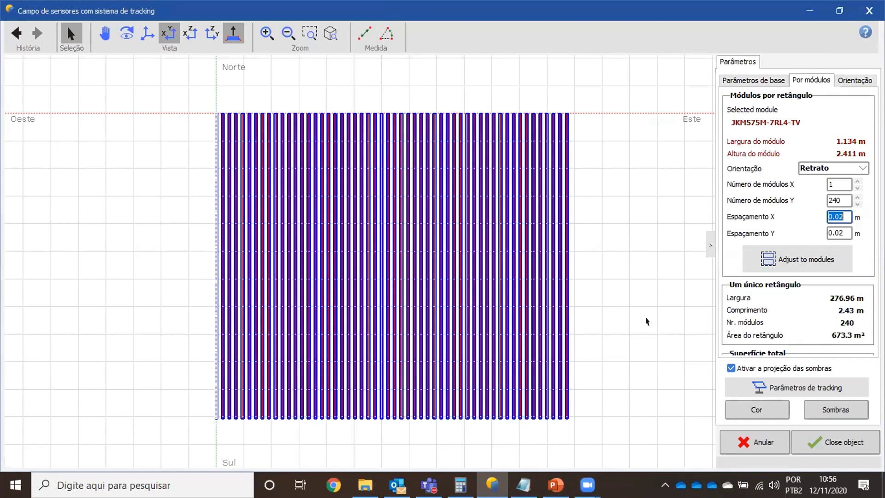
{"action": "left_click", "coordinate": [827, 442]}
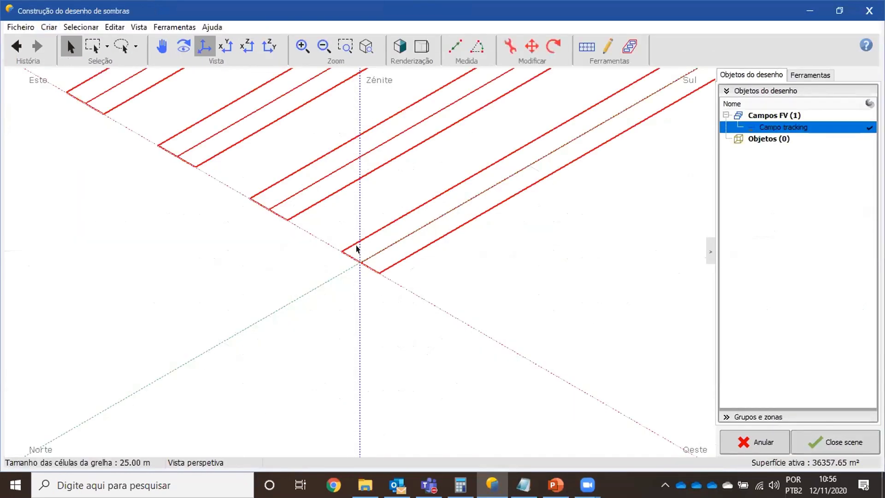
Step: Raise the tracking field to a Z height of 1.5 m and close the 3D scene
{"action": "left_click", "coordinate": [532, 47]}
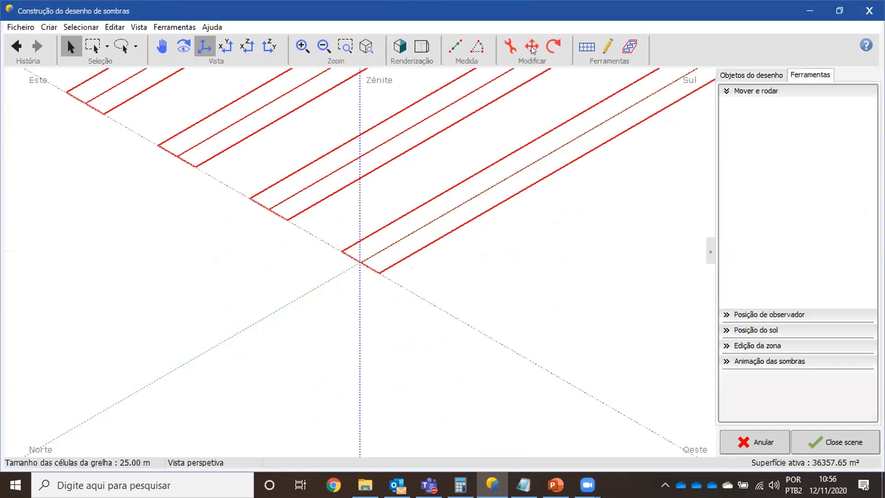
{"action": "key", "text": "Tab"}
{"action": "key", "text": "Tab"}
{"action": "type", "text": "1.5"}
{"action": "key", "text": "Tab"}
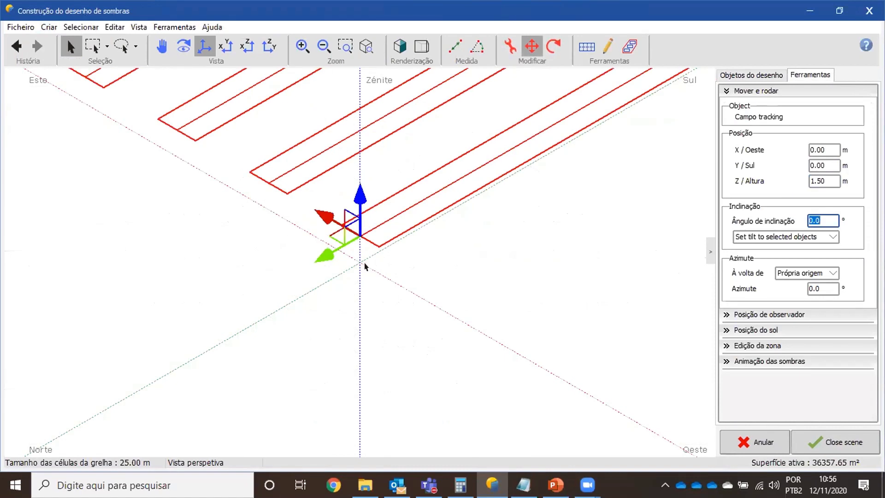
{"action": "key", "text": "Return"}
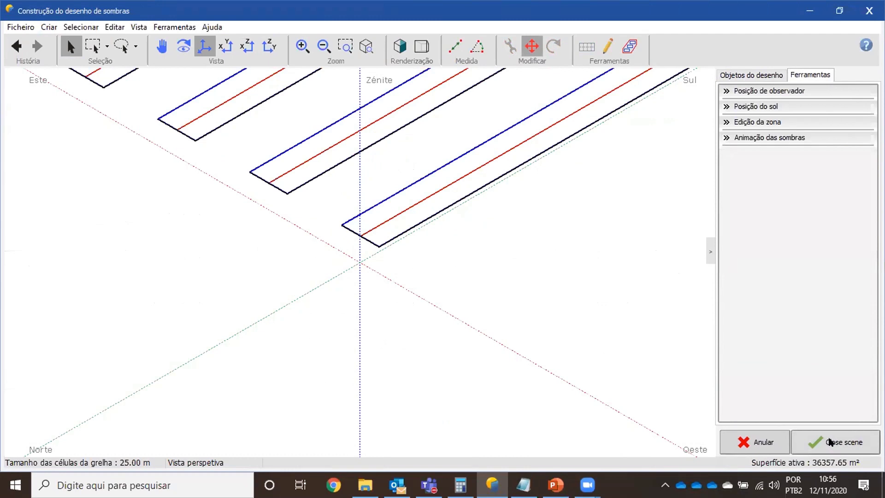
{"action": "left_click", "coordinate": [825, 440]}
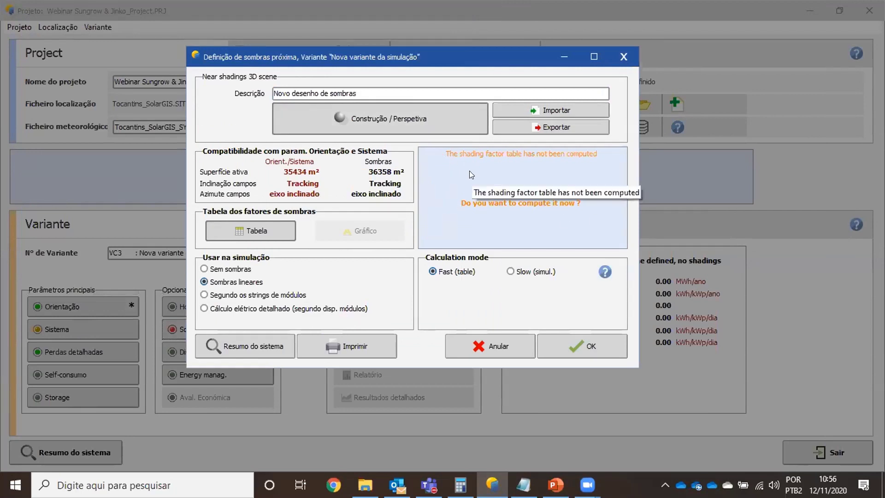
Step: Compute the linear shading factor table and accept the near shadings definition
{"action": "left_click", "coordinate": [248, 232]}
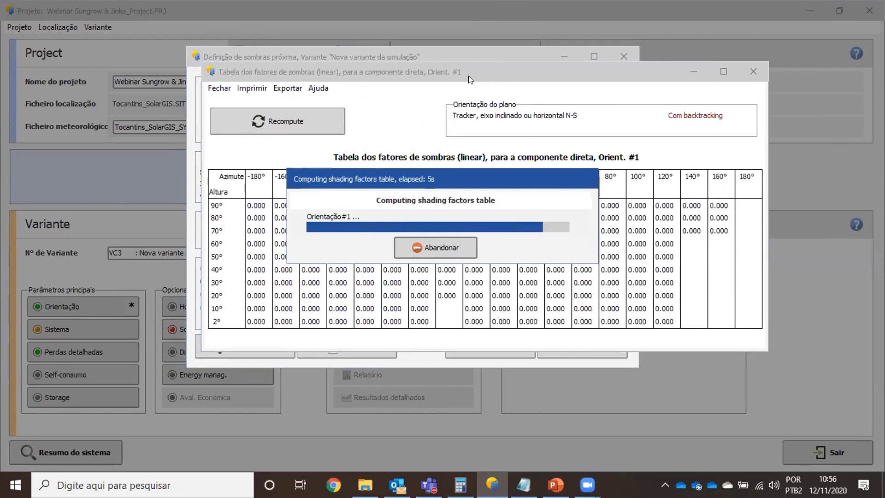
{"action": "left_click", "coordinate": [750, 73]}
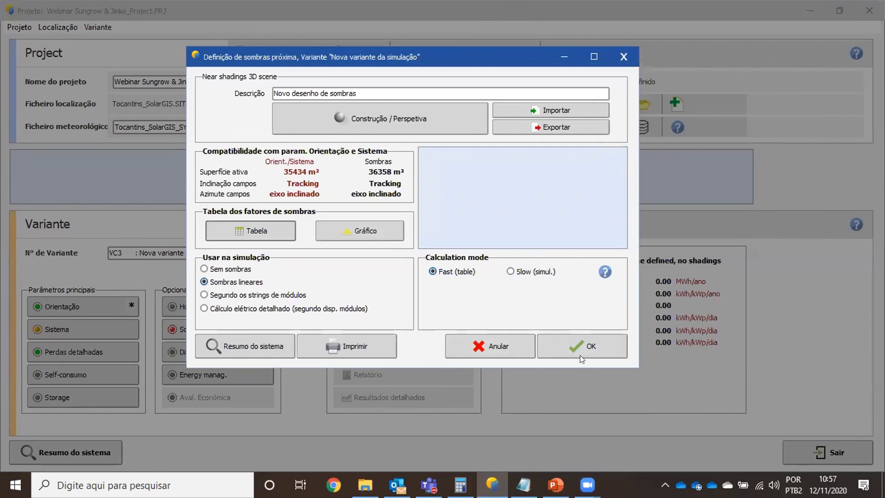
{"action": "left_click", "coordinate": [570, 344]}
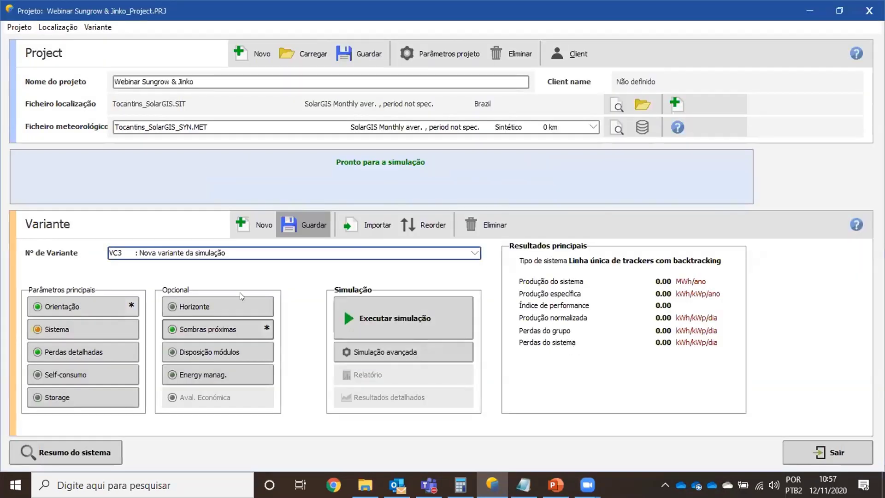
Step: In the energy management P50-P90 estimate, set the meteorological data type to monthly averages (Médias mensais) and the annual variability to 2.5%
{"action": "left_click", "coordinate": [196, 374]}
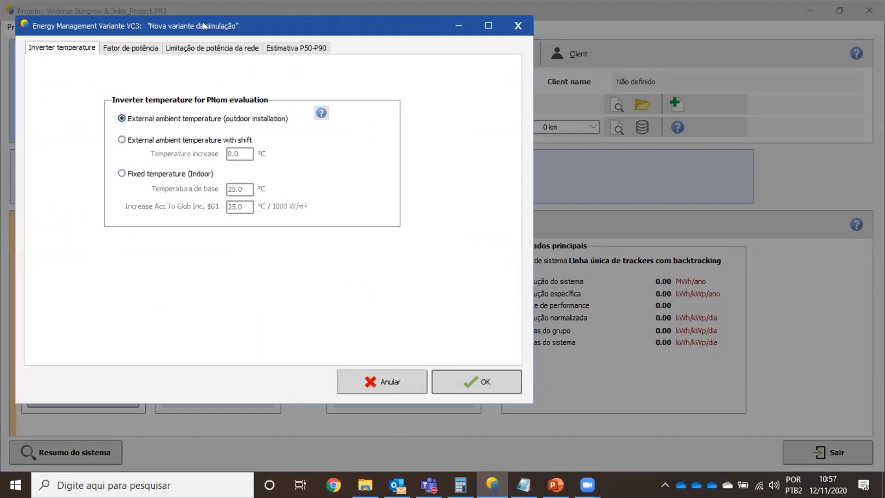
{"action": "left_click_drag", "start_coordinate": [203, 22], "coordinate": [338, 44]}
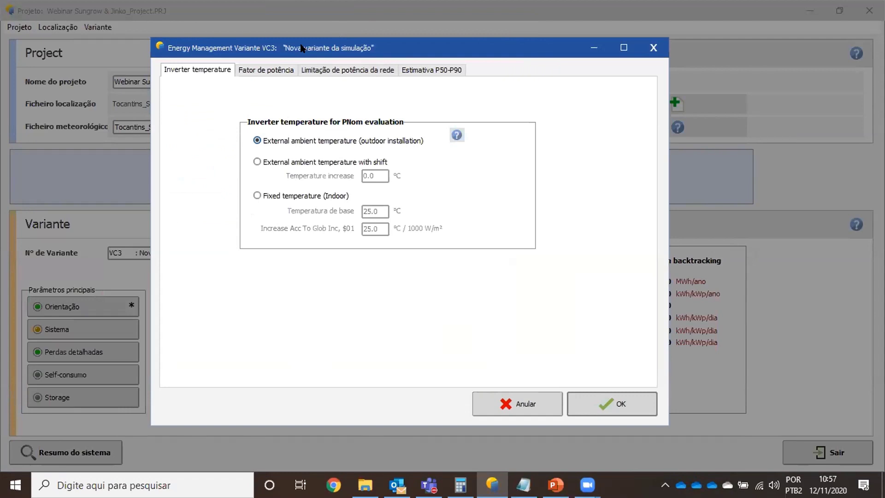
{"action": "left_click", "coordinate": [261, 70]}
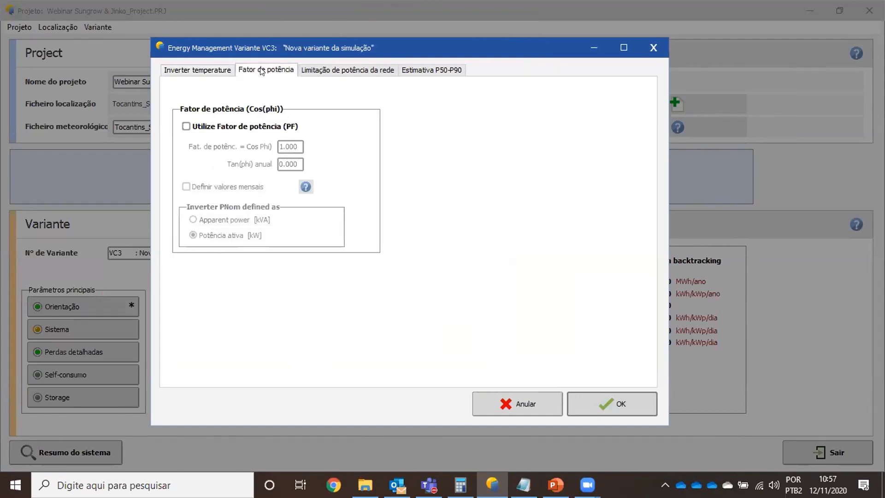
{"action": "left_click", "coordinate": [344, 73]}
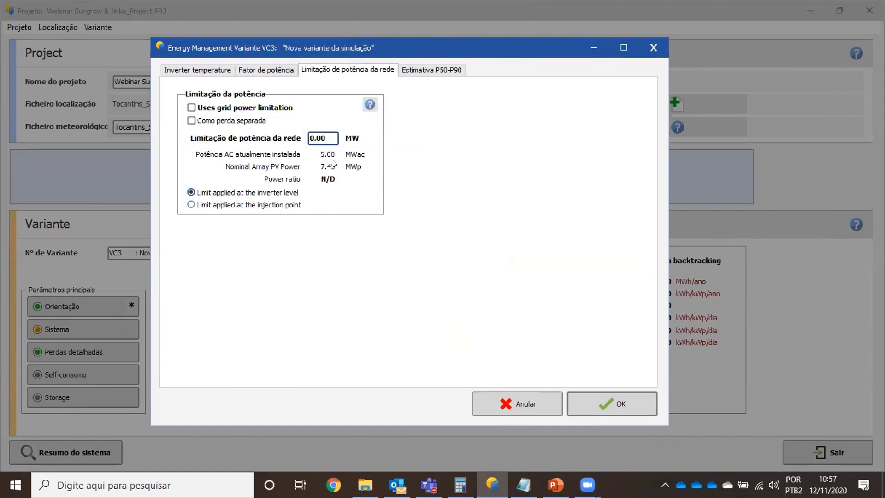
{"action": "left_click", "coordinate": [421, 70]}
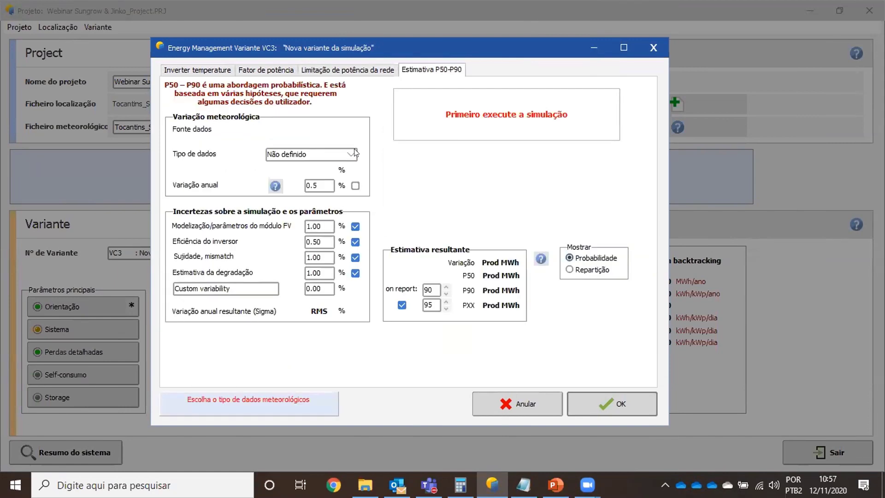
{"action": "left_click", "coordinate": [347, 155]}
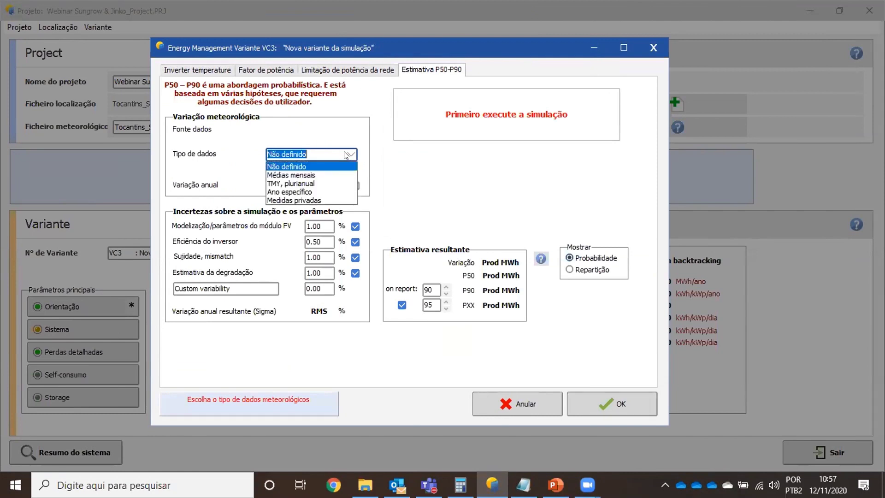
{"action": "left_click", "coordinate": [295, 173]}
{"action": "left_click_drag", "start_coordinate": [325, 182], "coordinate": [253, 173]}
{"action": "type", "text": "2.5"}
{"action": "key", "text": "Tab"}
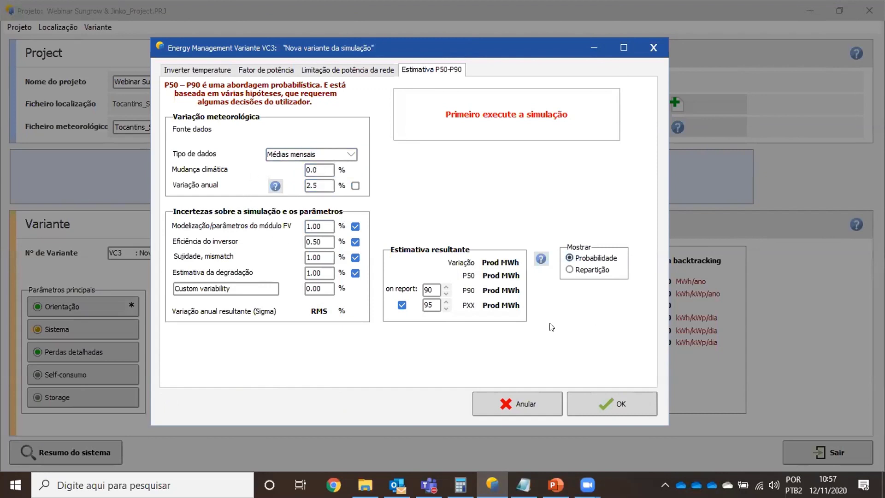
{"action": "left_click", "coordinate": [604, 404]}
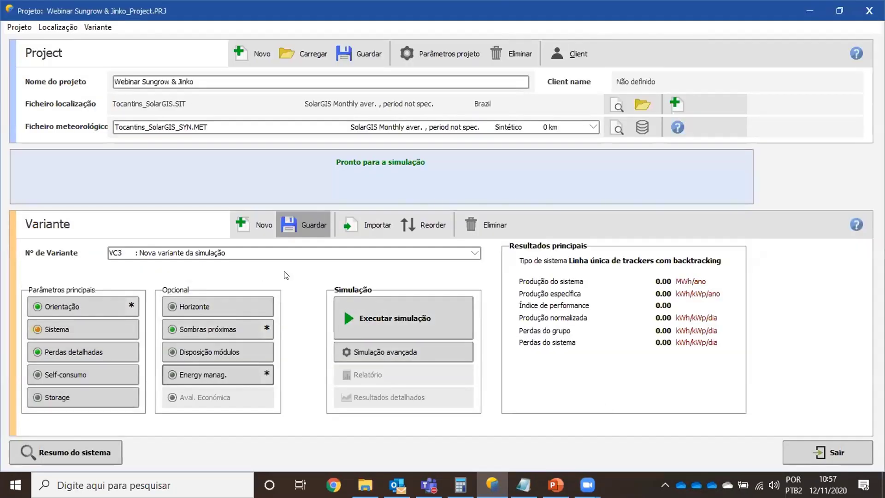
Step: Run the simulation, close its results, and save it as a new variant
{"action": "left_click", "coordinate": [397, 321]}
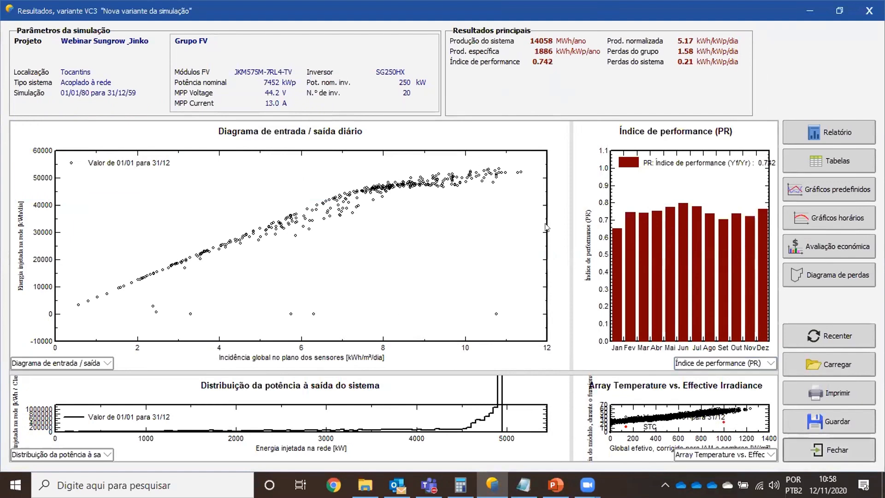
{"action": "left_click", "coordinate": [823, 451]}
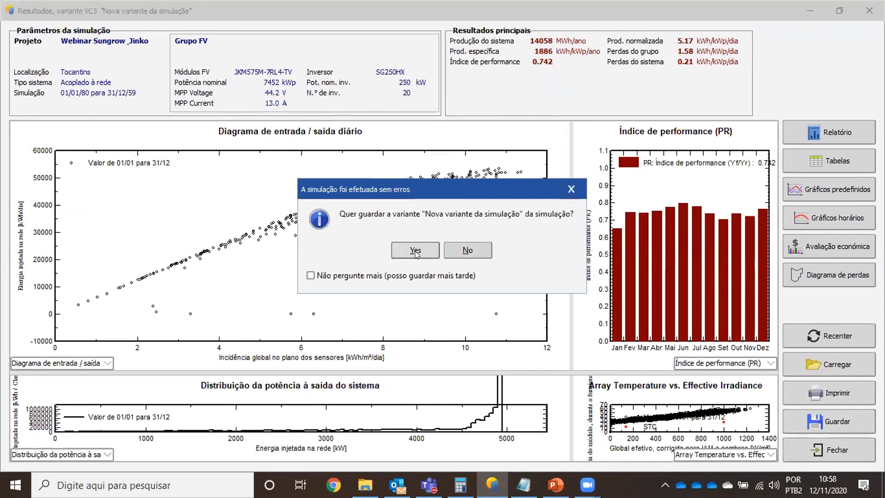
{"action": "left_click", "coordinate": [416, 251]}
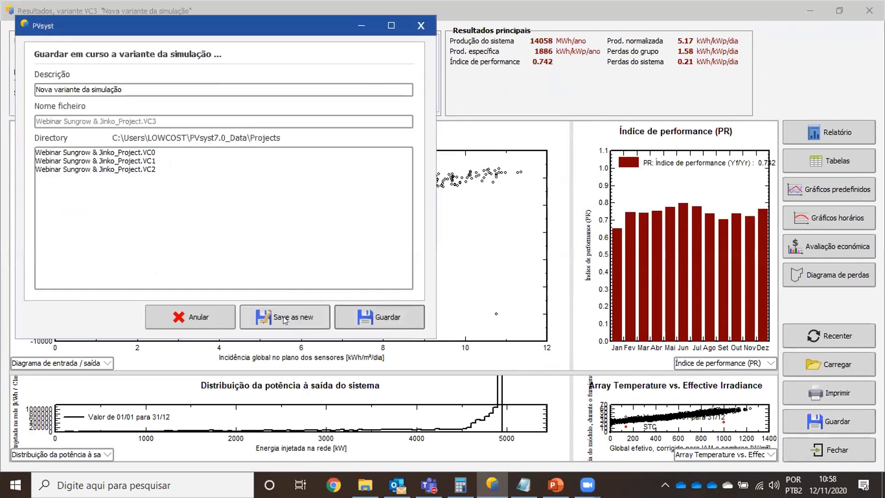
{"action": "left_click", "coordinate": [283, 316]}
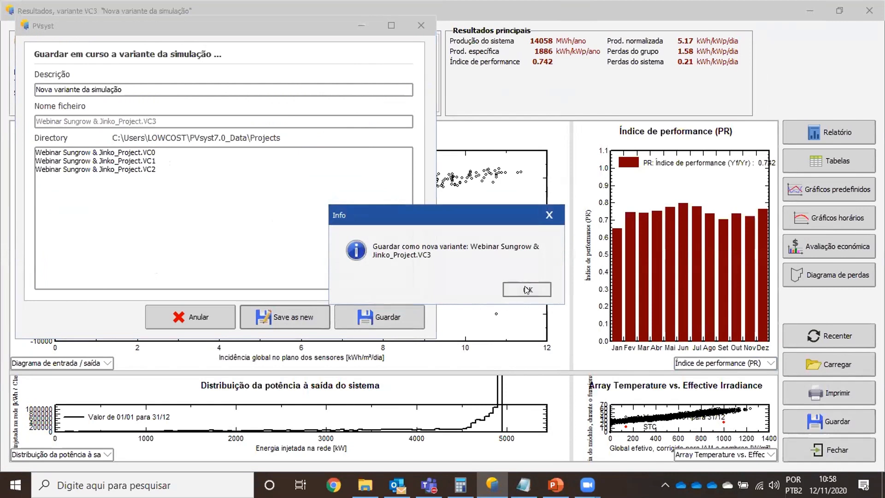
{"action": "left_click", "coordinate": [528, 290]}
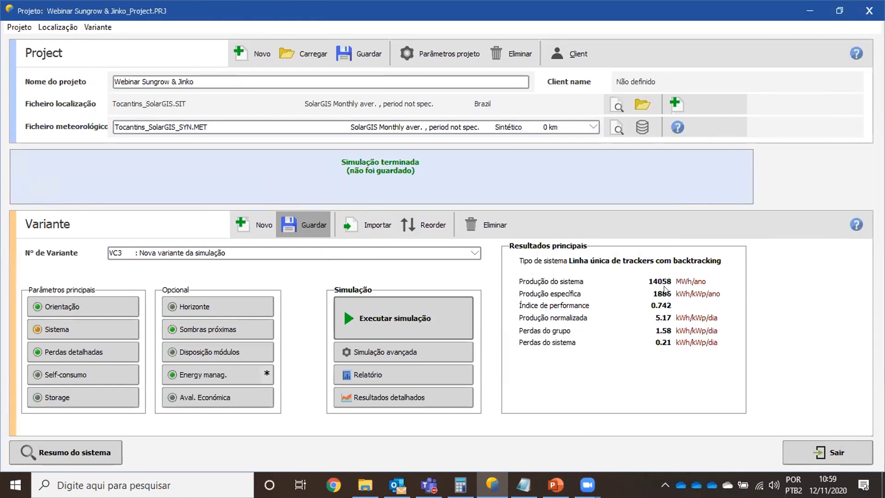
Step: In the system's bifacial definitions, choose the unlimited trackers 2D-model for the simulation
{"action": "left_click", "coordinate": [77, 324]}
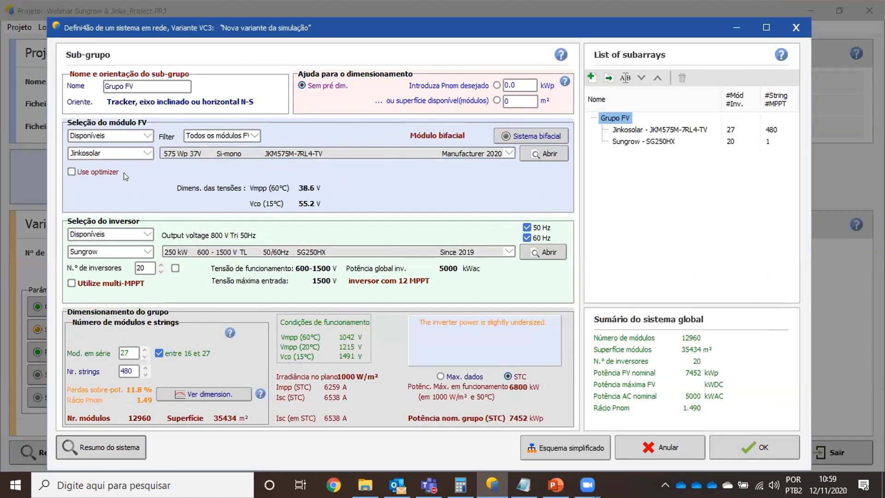
{"action": "left_click", "coordinate": [522, 132]}
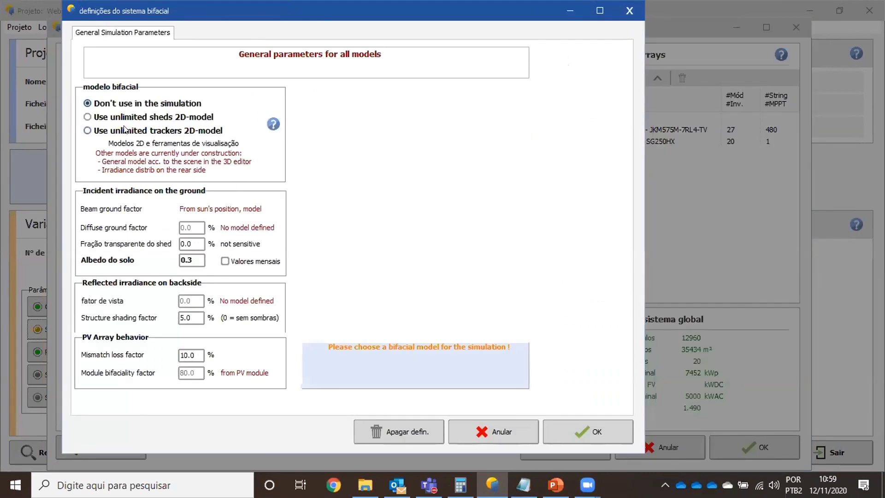
{"action": "left_click", "coordinate": [88, 131]}
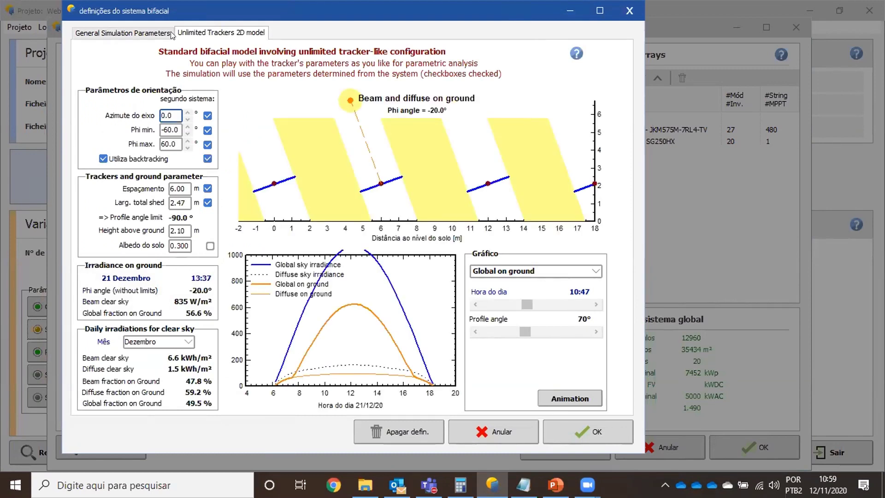
{"action": "left_click_drag", "start_coordinate": [225, 9], "coordinate": [291, 27]}
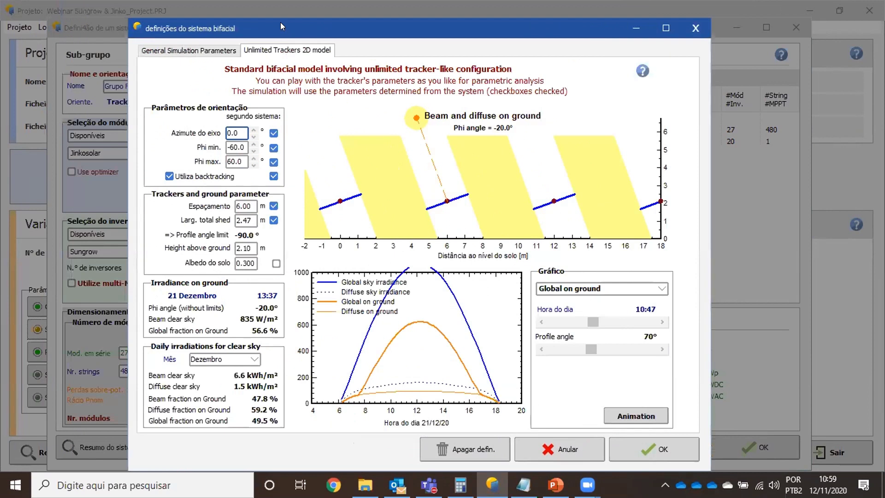